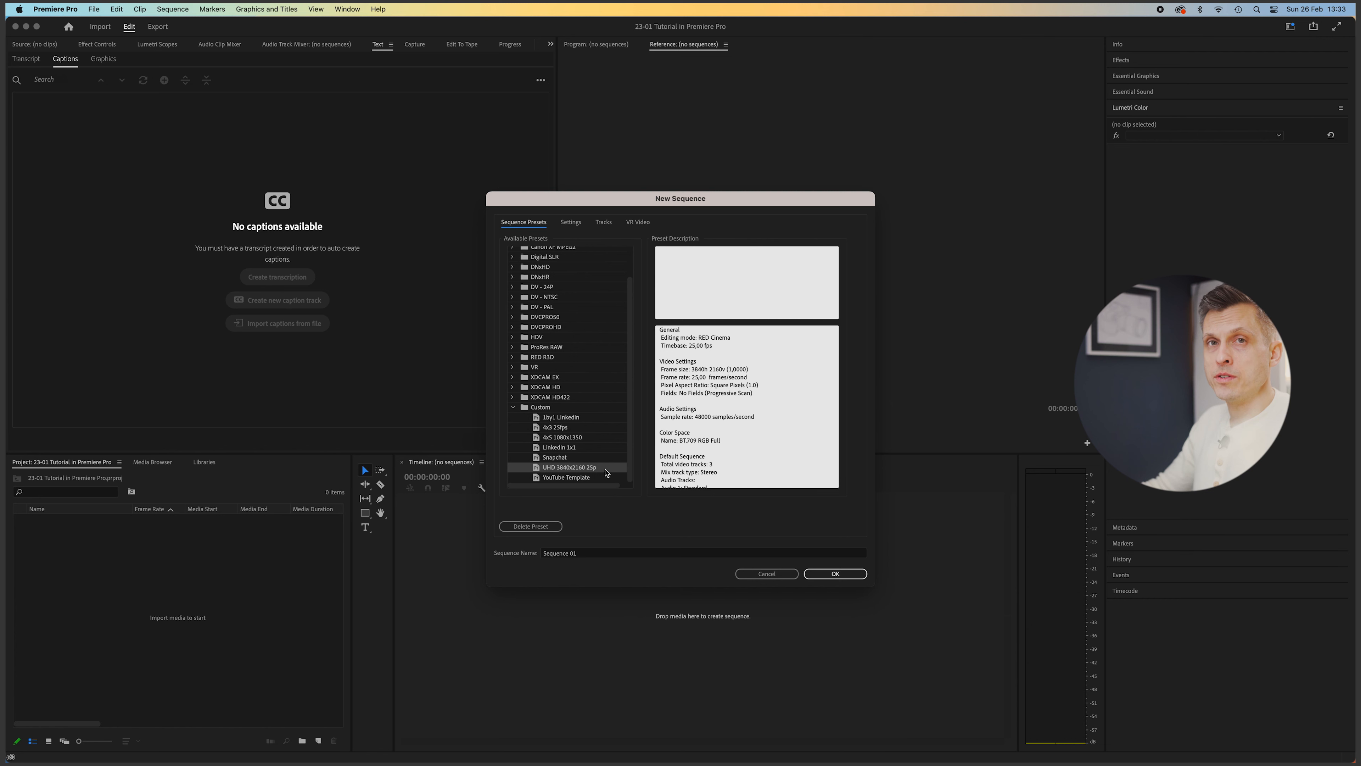
# Switch to Finder and check the Prosjektfiler folder of the GoPro Hero 10 running test project before naming the new sequence
pyautogui.moveTo(589, 558); pyautogui.dragTo(516, 551)
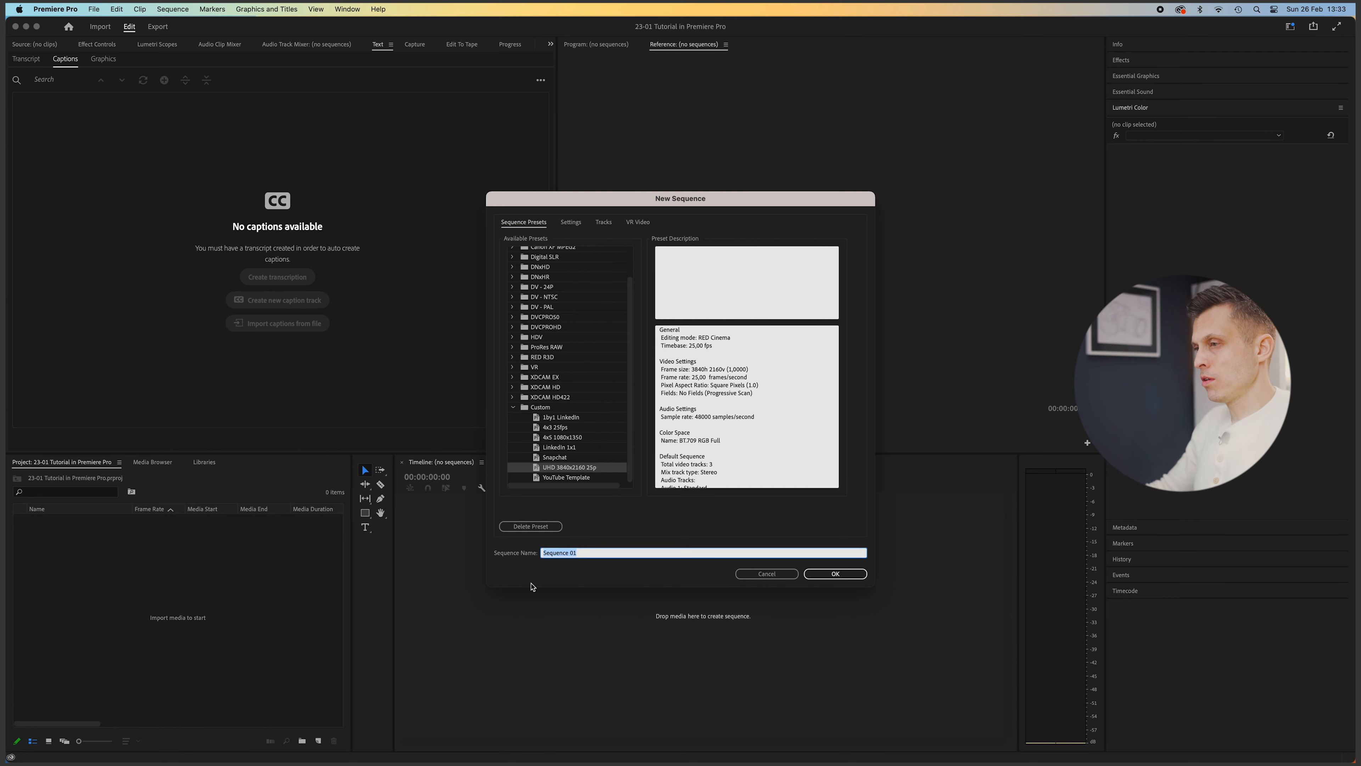
pyautogui.press('super+Tab')
pyautogui.press('super+Tab')
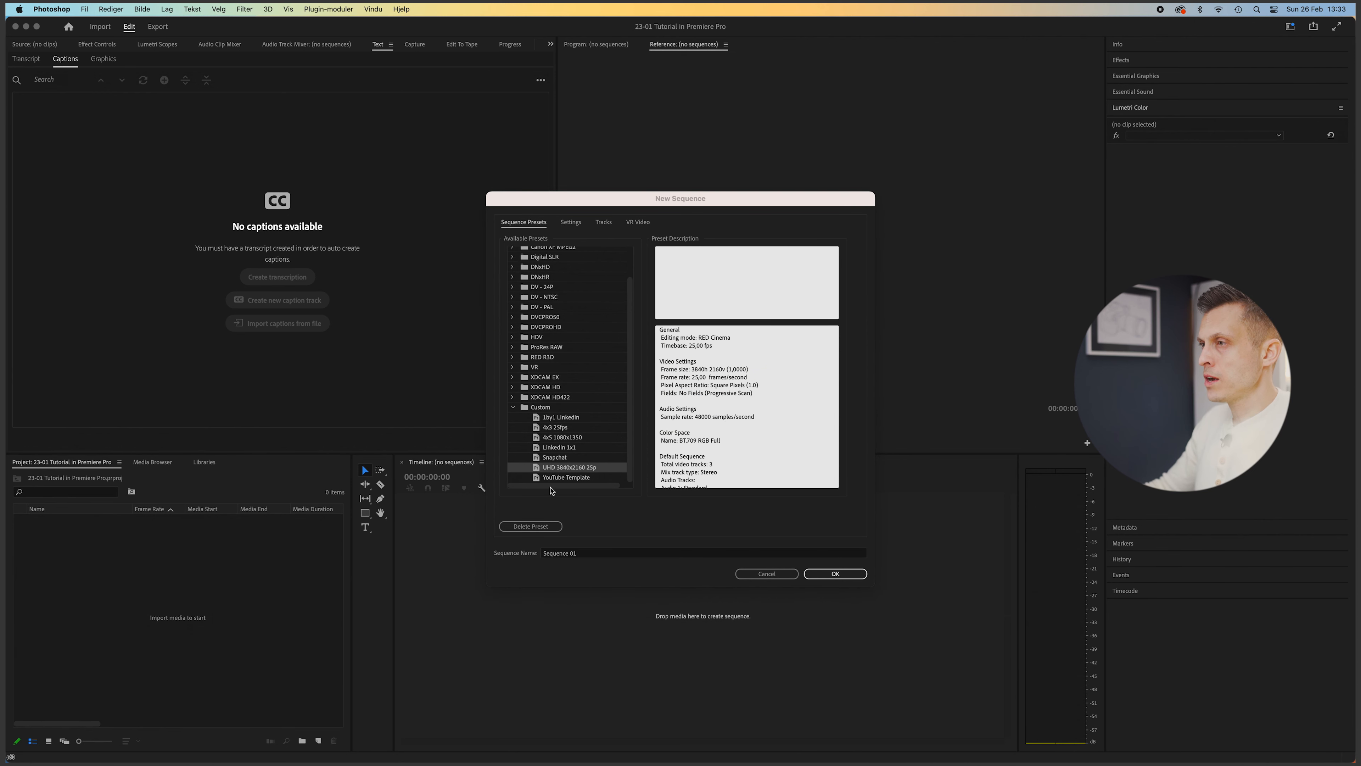
pyautogui.press('super+Tab')
pyautogui.press('super+Tab')
pyautogui.hscroll(-10, 664, 174)
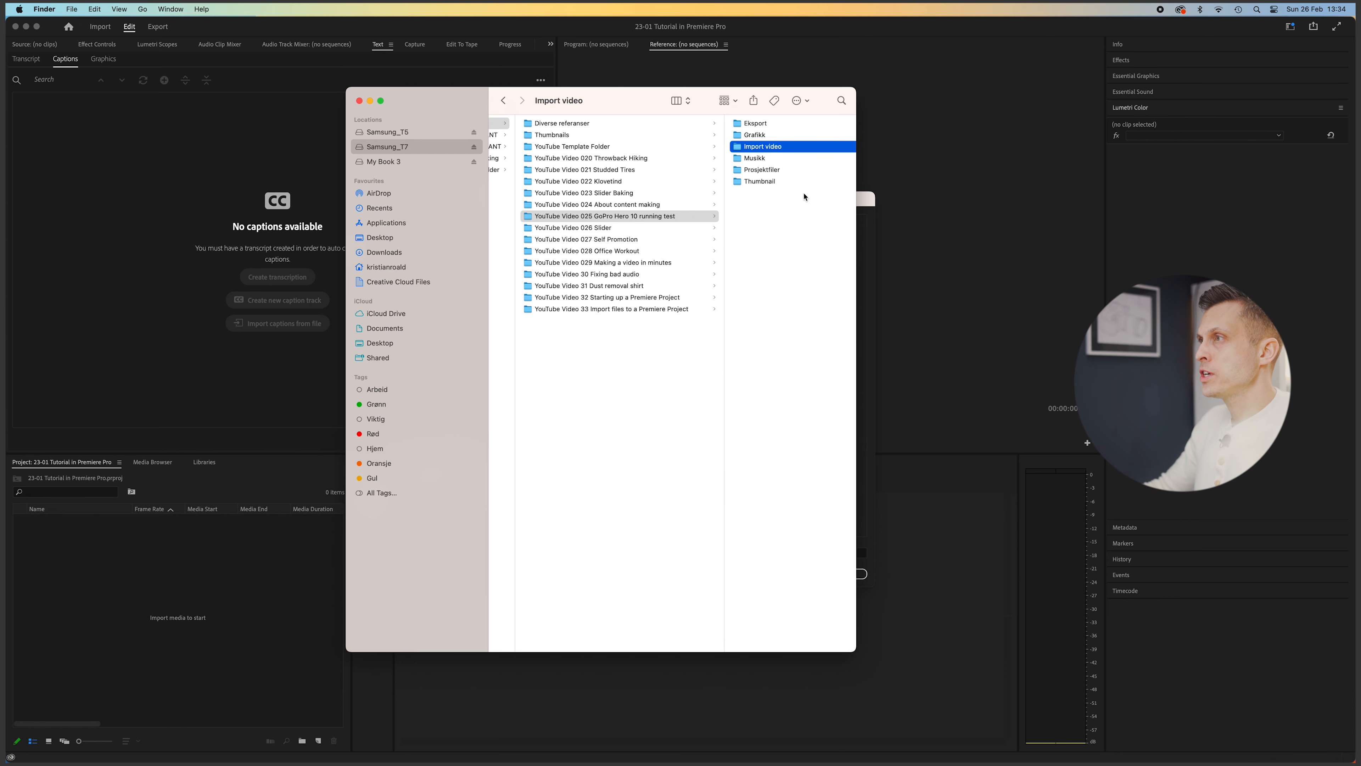
pyautogui.click(762, 170)
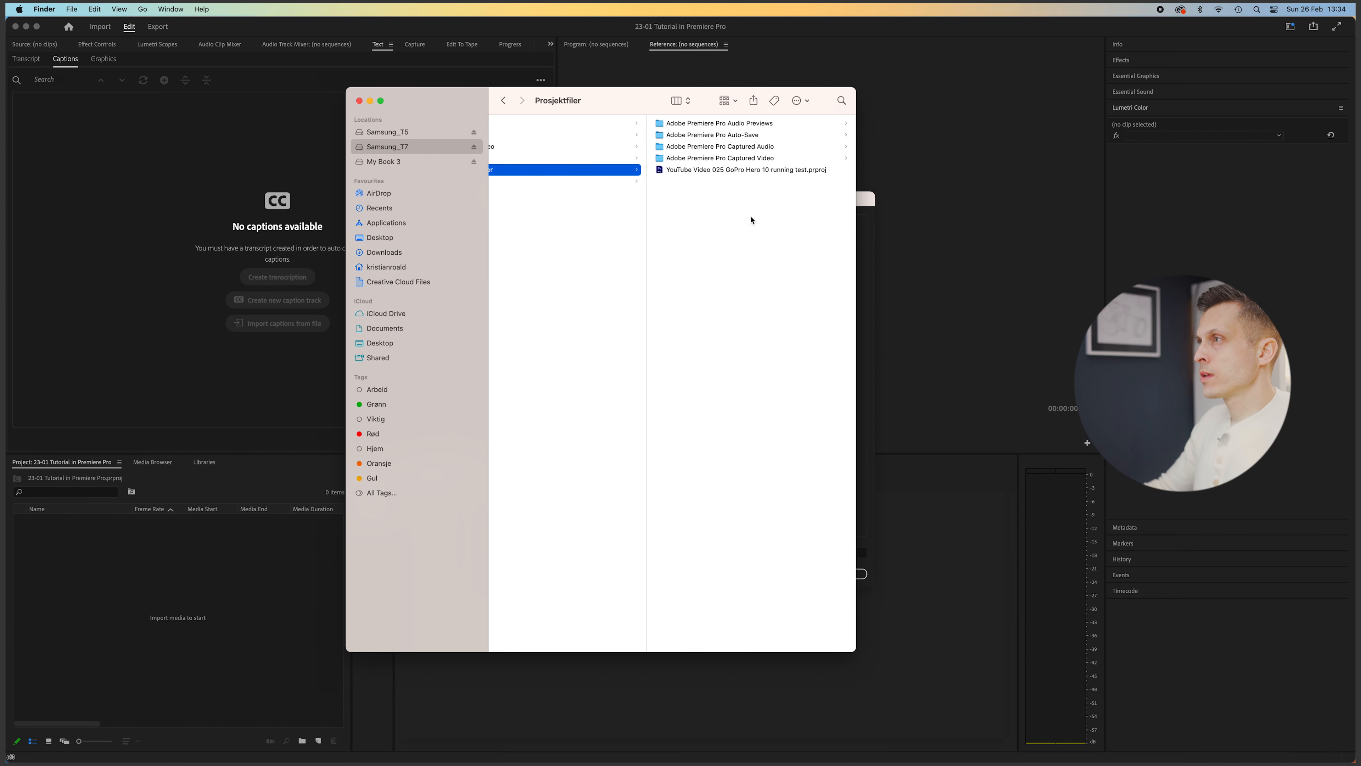
pyautogui.click(891, 114)
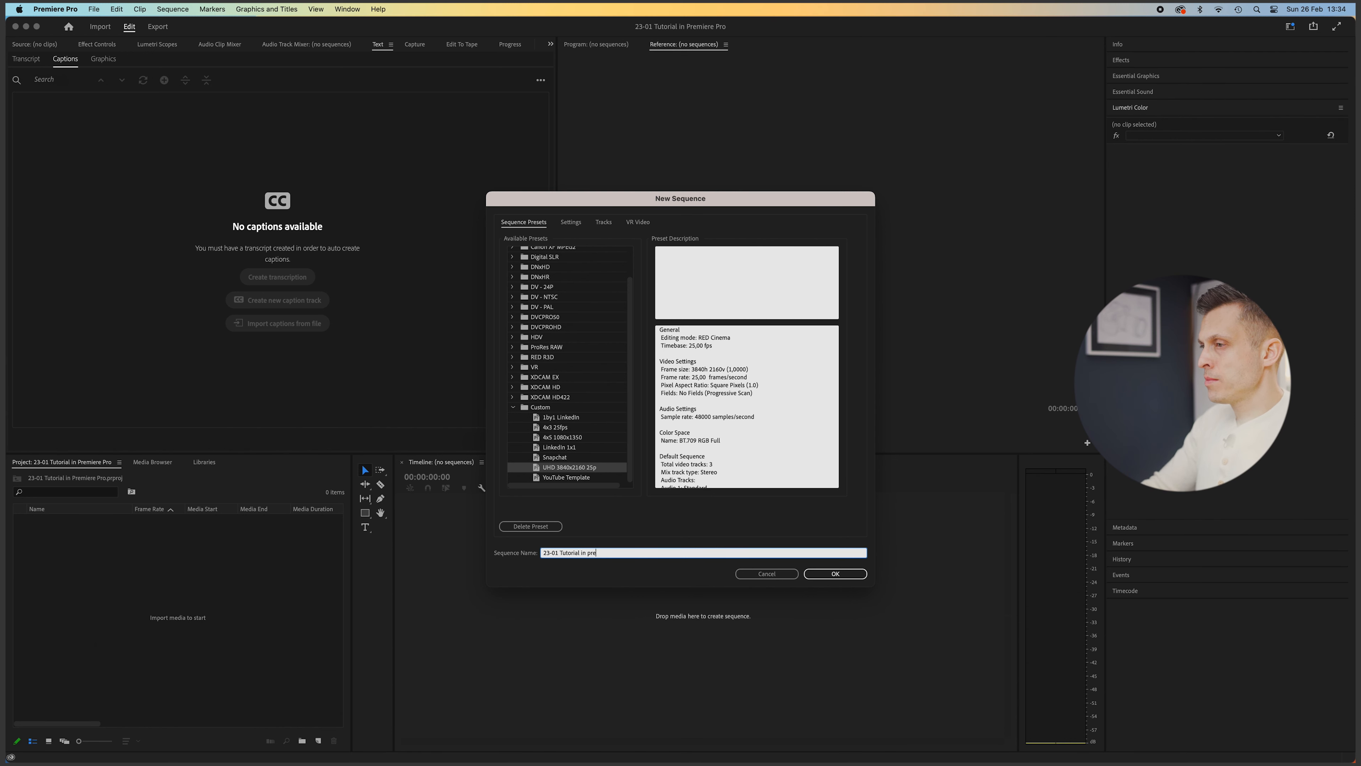
# Name the sequence "23-01 Tutorial in premier Pro" and create it from the UHD 3840x2160 25p preset
pyautogui.write('Pro')
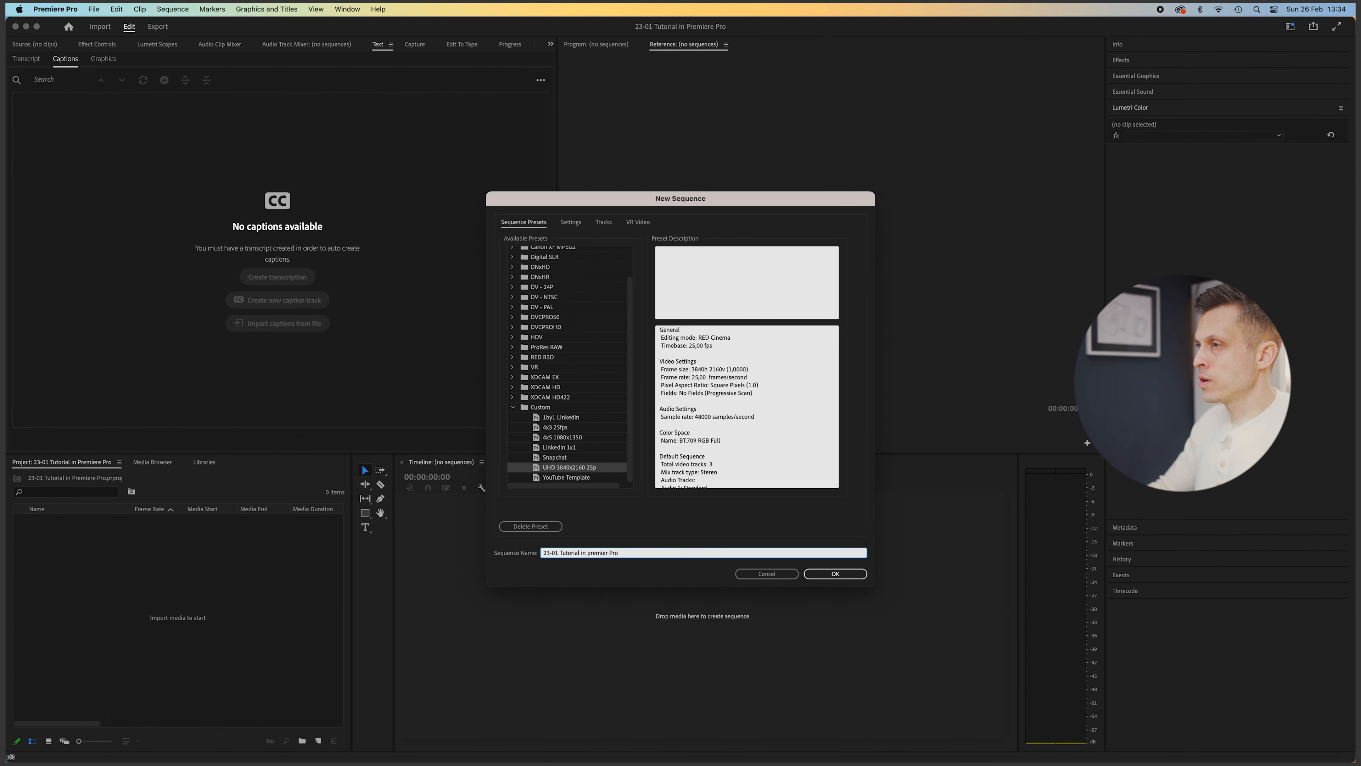
pyautogui.press('Return')
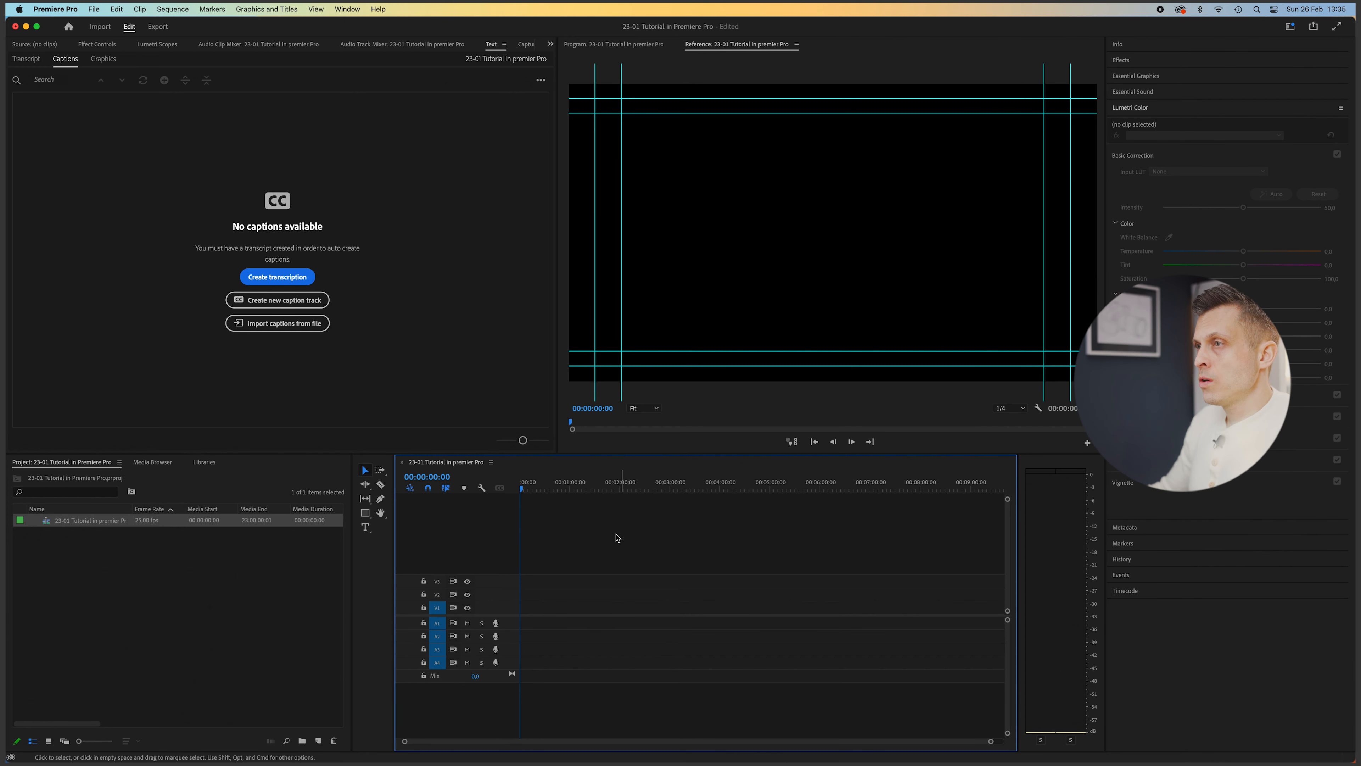
# Switch to Finder and place C0002.MP4 from the Talking Head footage folder on V1 at about 00:01:19, previewing it near 00:01:51
pyautogui.press('super+Tab')
pyautogui.moveTo(595, 100); pyautogui.dragTo(389, 78)
pyautogui.hscroll(-5, 375, 124)
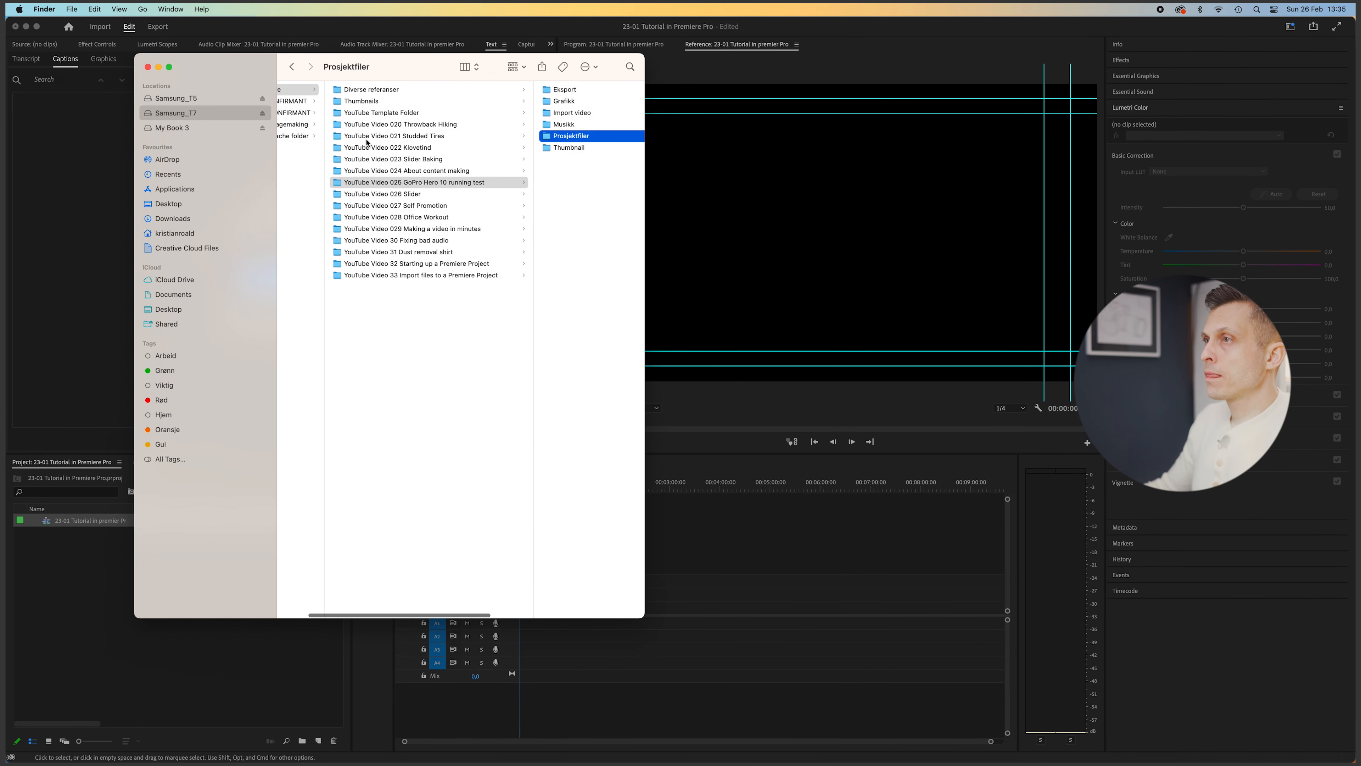
pyautogui.hscroll(5, 456, 186)
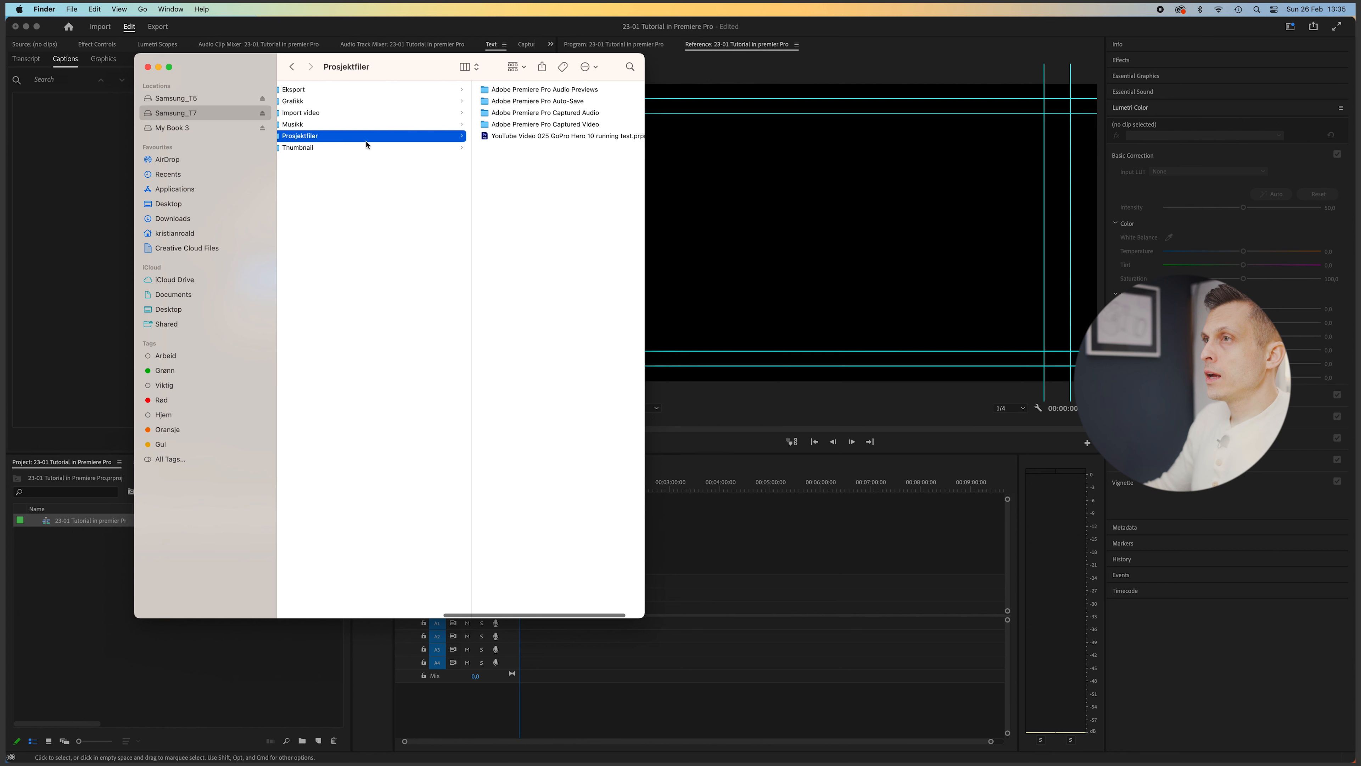
pyautogui.click(321, 116)
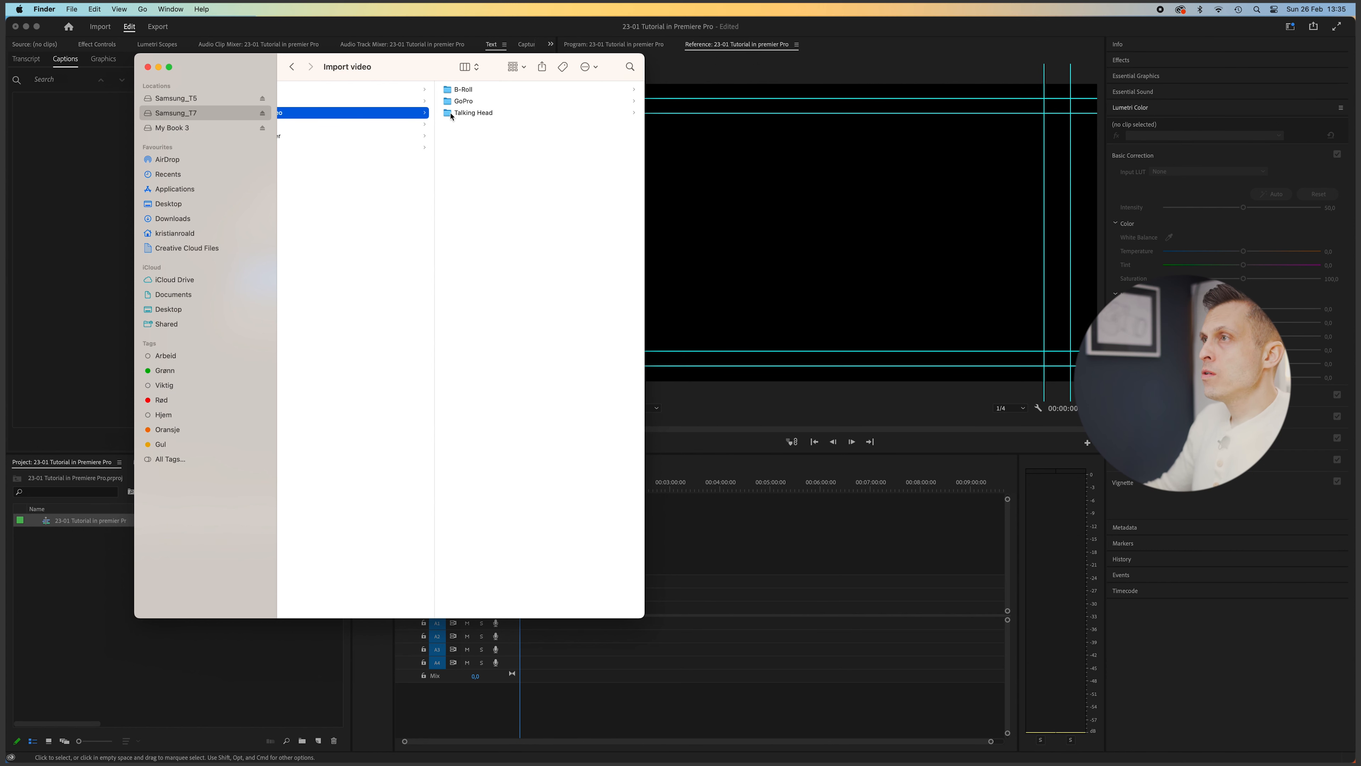
pyautogui.moveTo(391, 70); pyautogui.dragTo(307, 55)
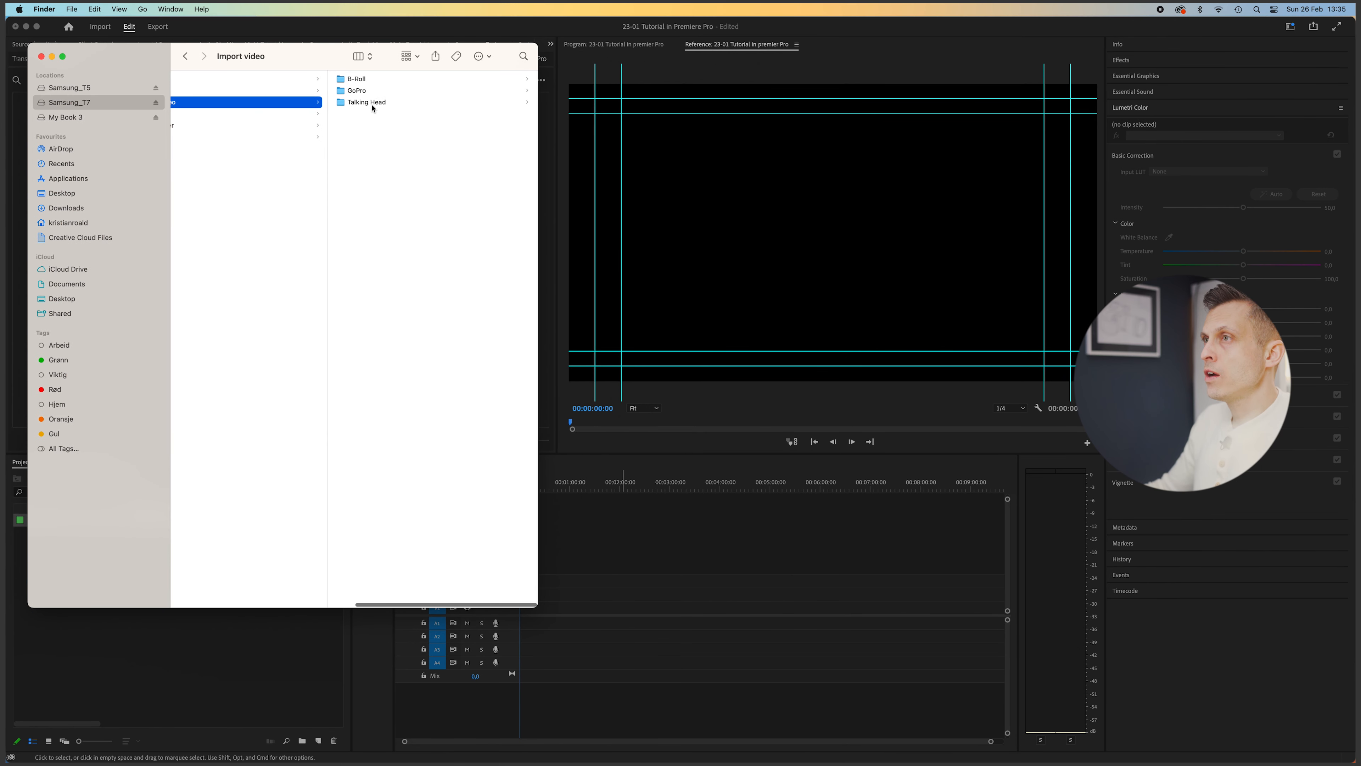
pyautogui.click(388, 102)
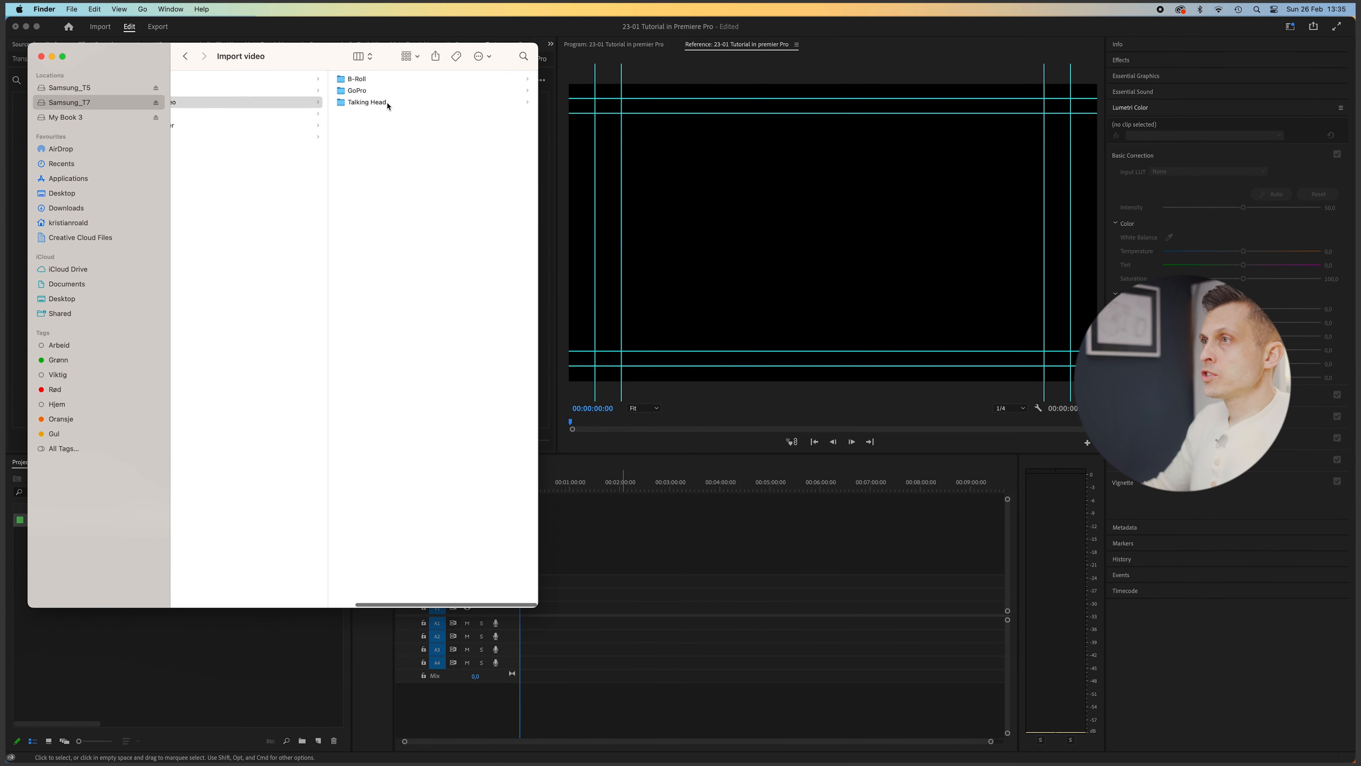
pyautogui.moveTo(358, 104); pyautogui.dragTo(591, 608)
pyautogui.click(614, 486)
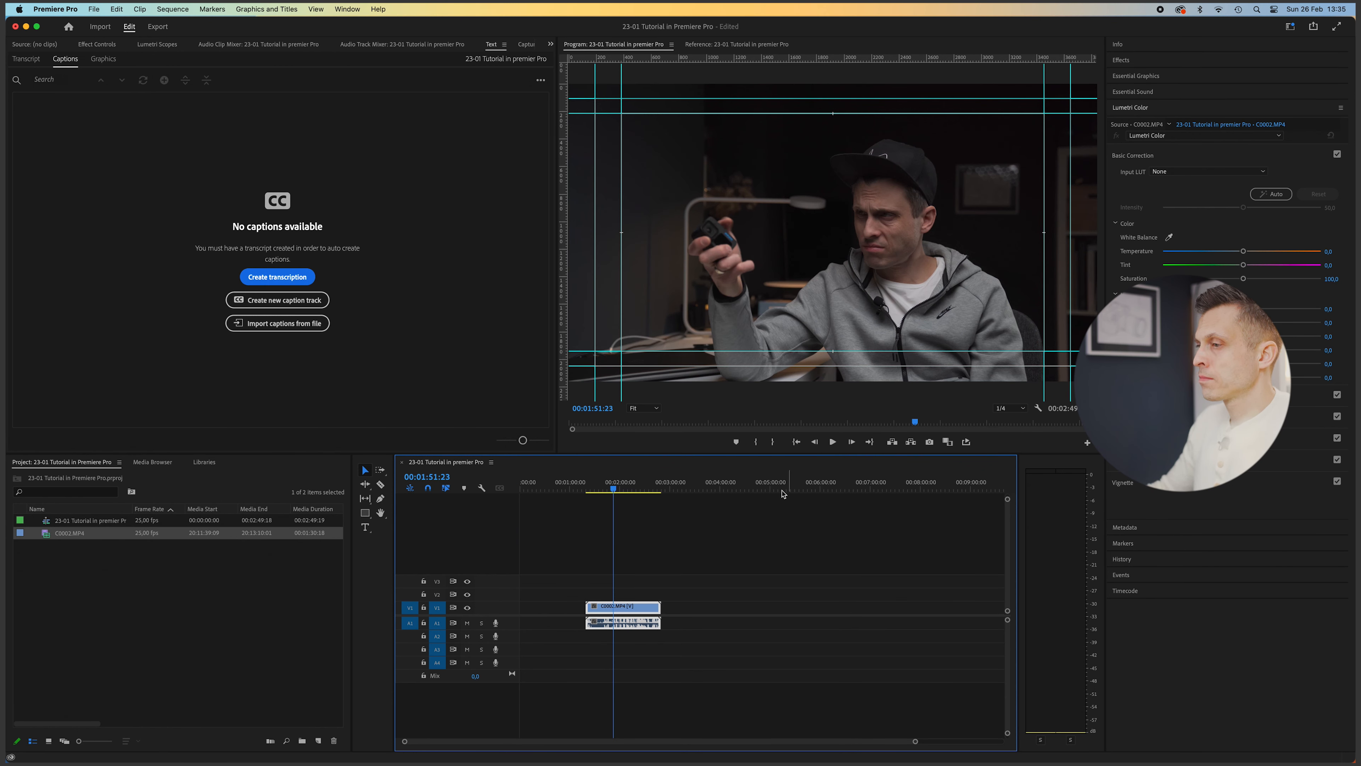
# Switch to Finder and place C0013.MP4 from the B-Roll folder on V1 at about 00:03:15, then preview the clip
pyautogui.press('super+Tab')
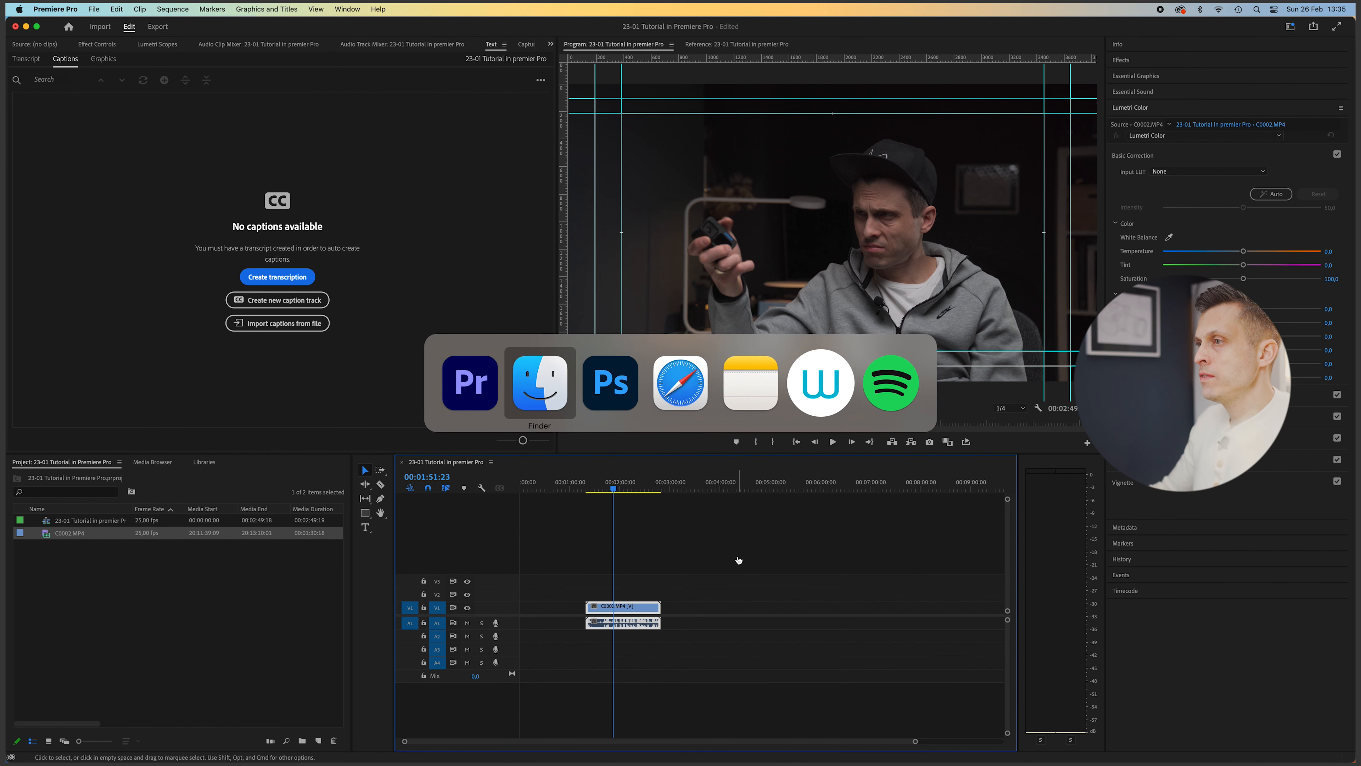
pyautogui.click(287, 88)
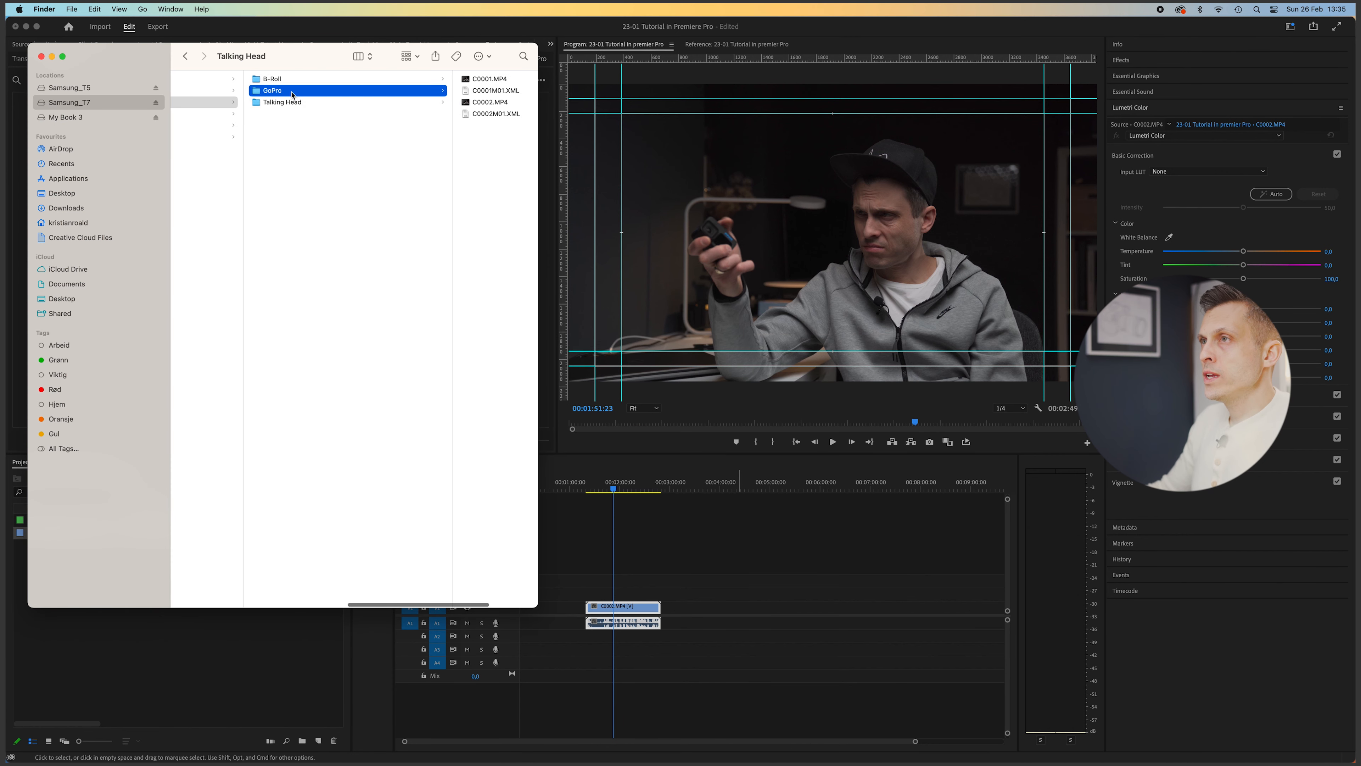
pyautogui.click(247, 81)
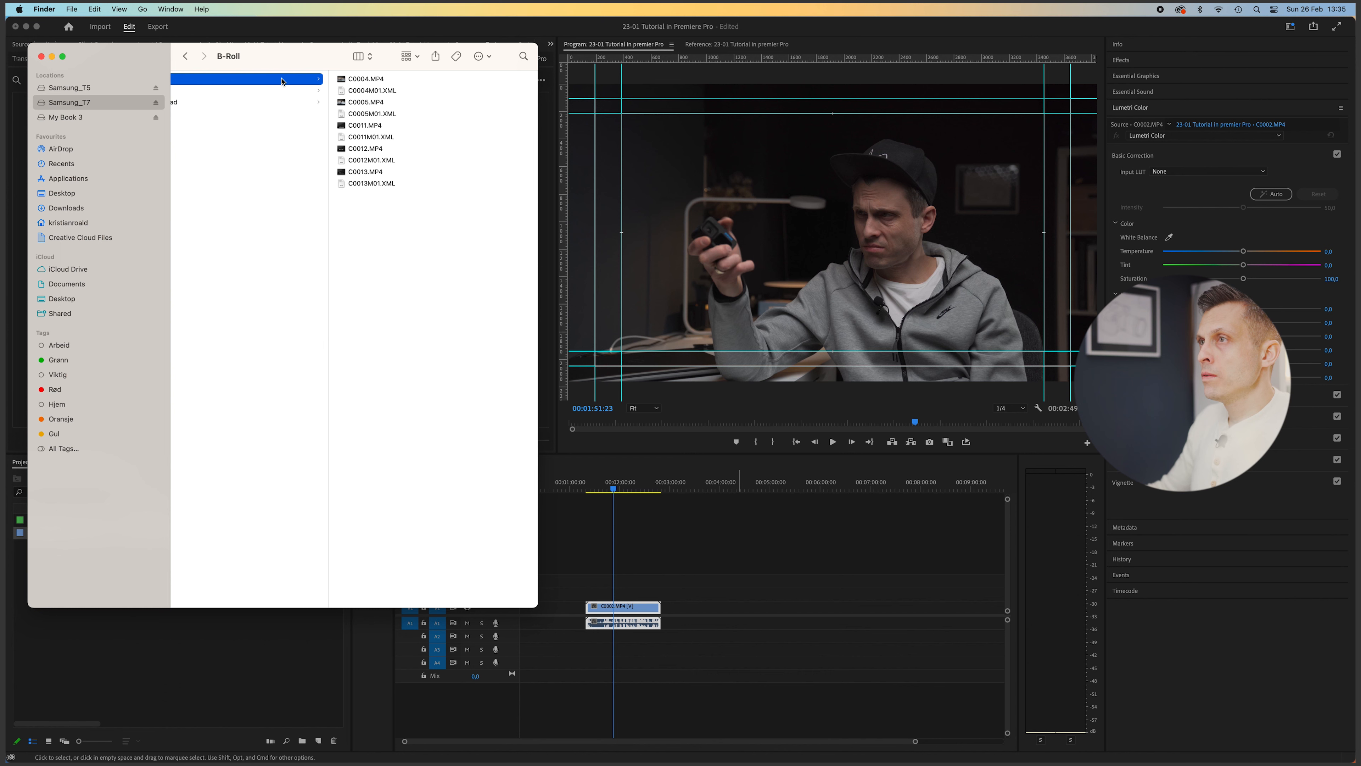
pyautogui.click(349, 102)
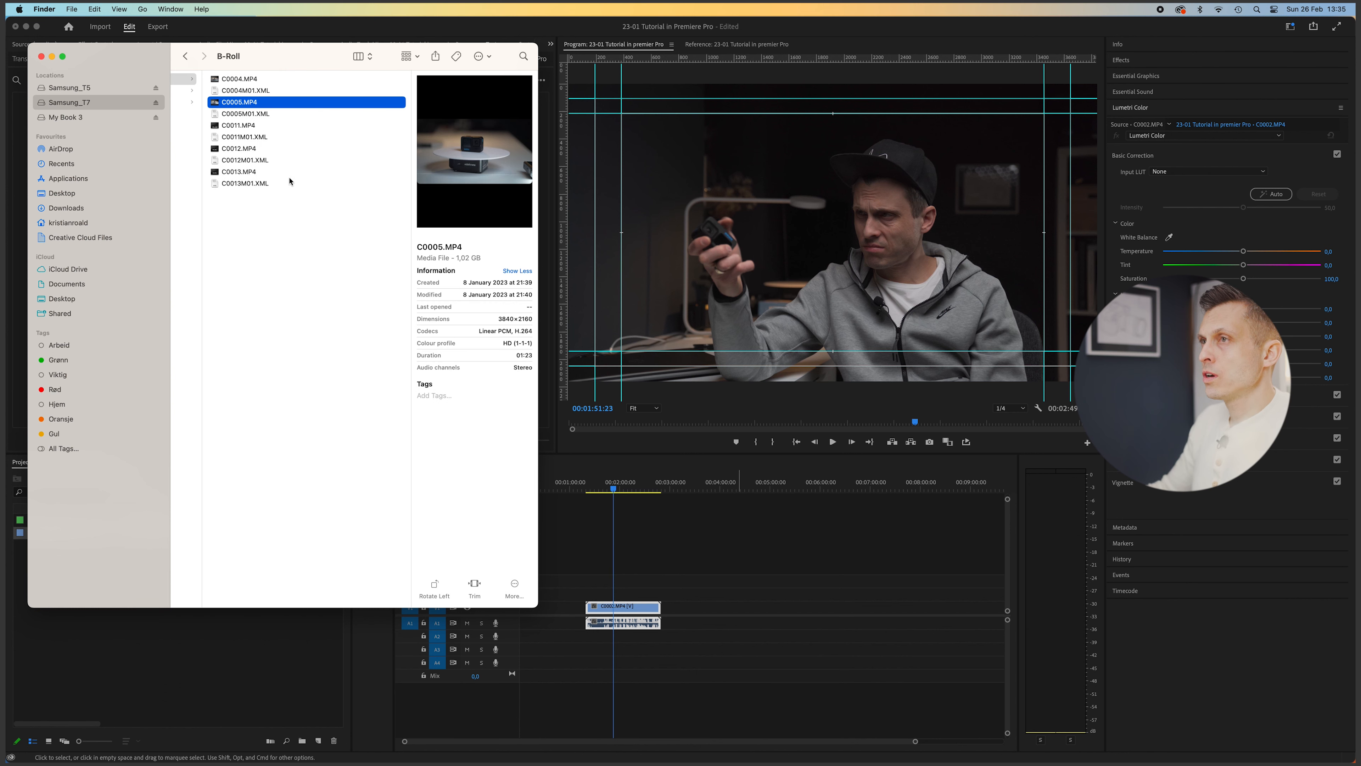
pyautogui.click(237, 172)
pyautogui.moveTo(238, 175); pyautogui.dragTo(688, 605)
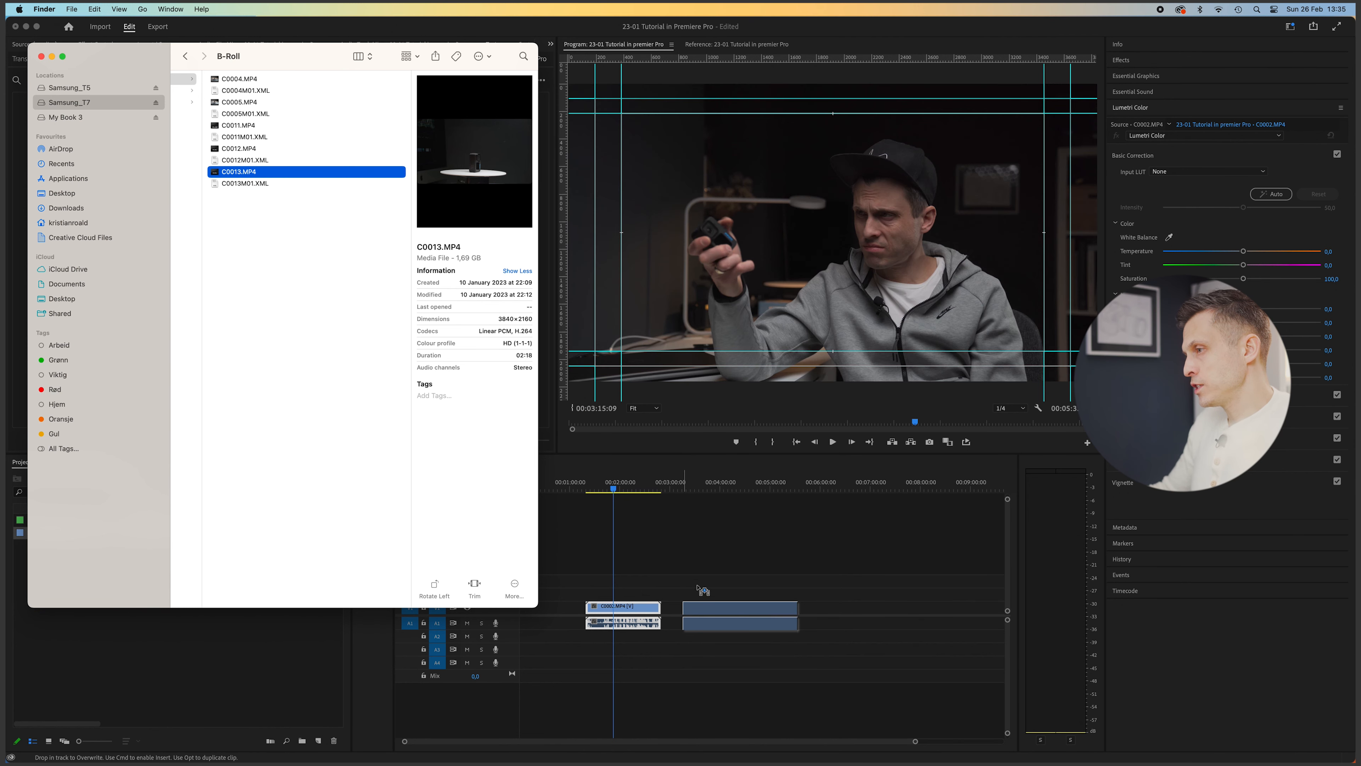
pyautogui.click(714, 565)
pyautogui.click(729, 485)
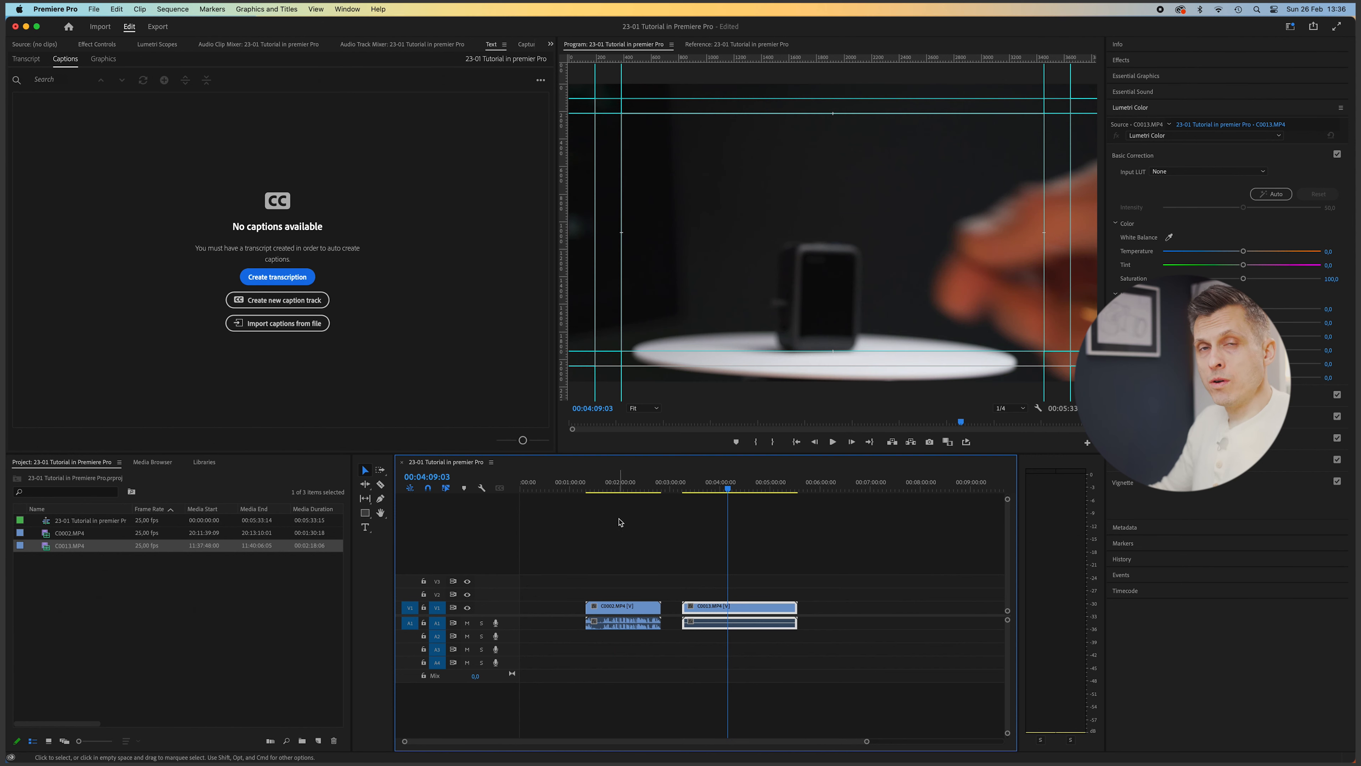
pyautogui.moveTo(716, 488); pyautogui.dragTo(770, 489)
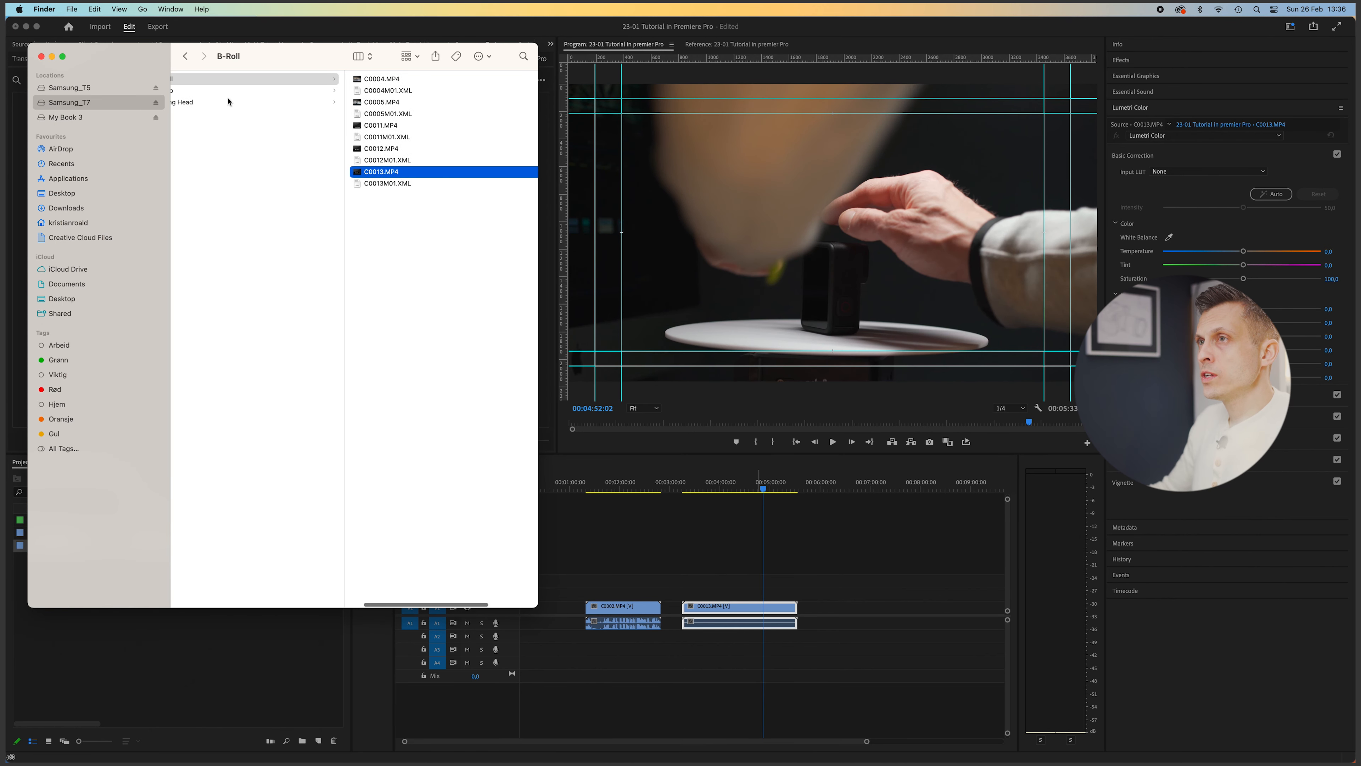
# Place GX021003.MP4 from the GoPro folder on V1 after the B-roll clip and fit all three clips in the timeline view
pyautogui.click(225, 92)
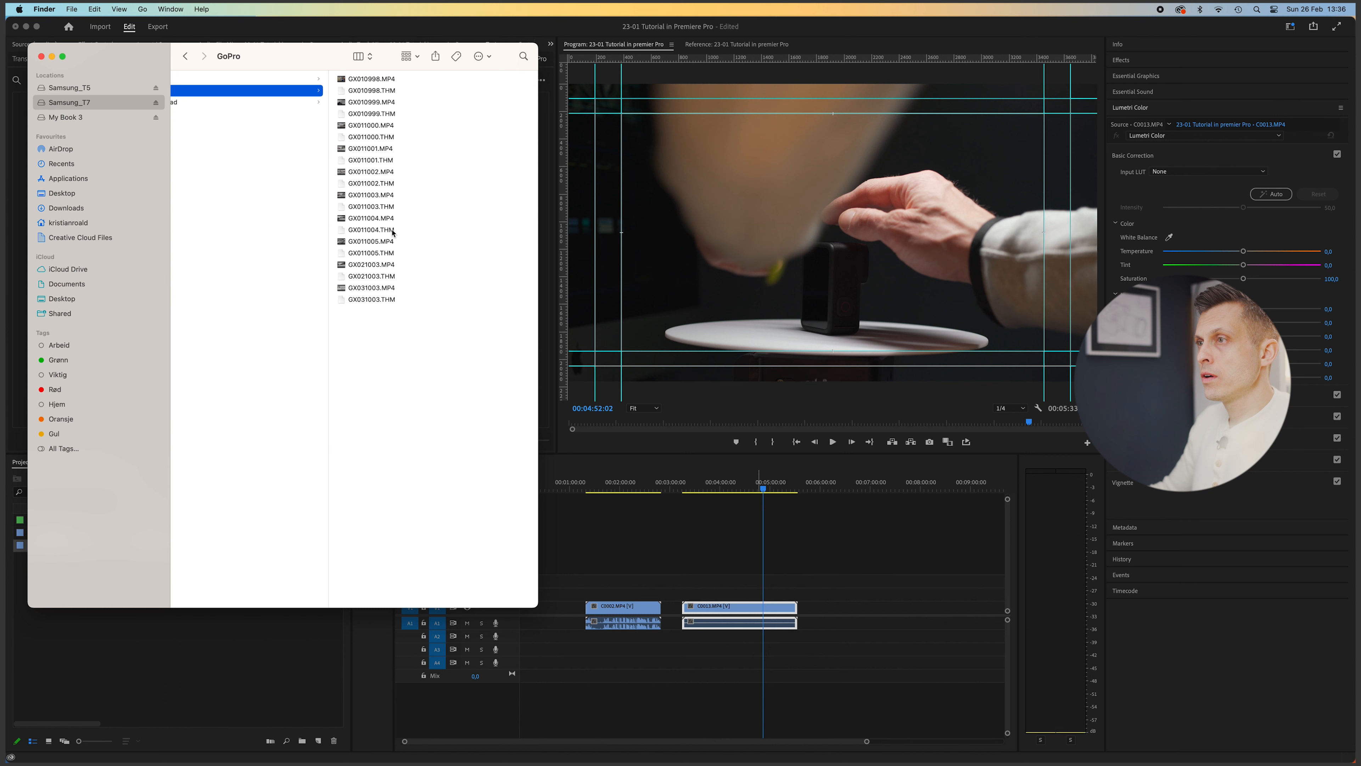
pyautogui.click(373, 290)
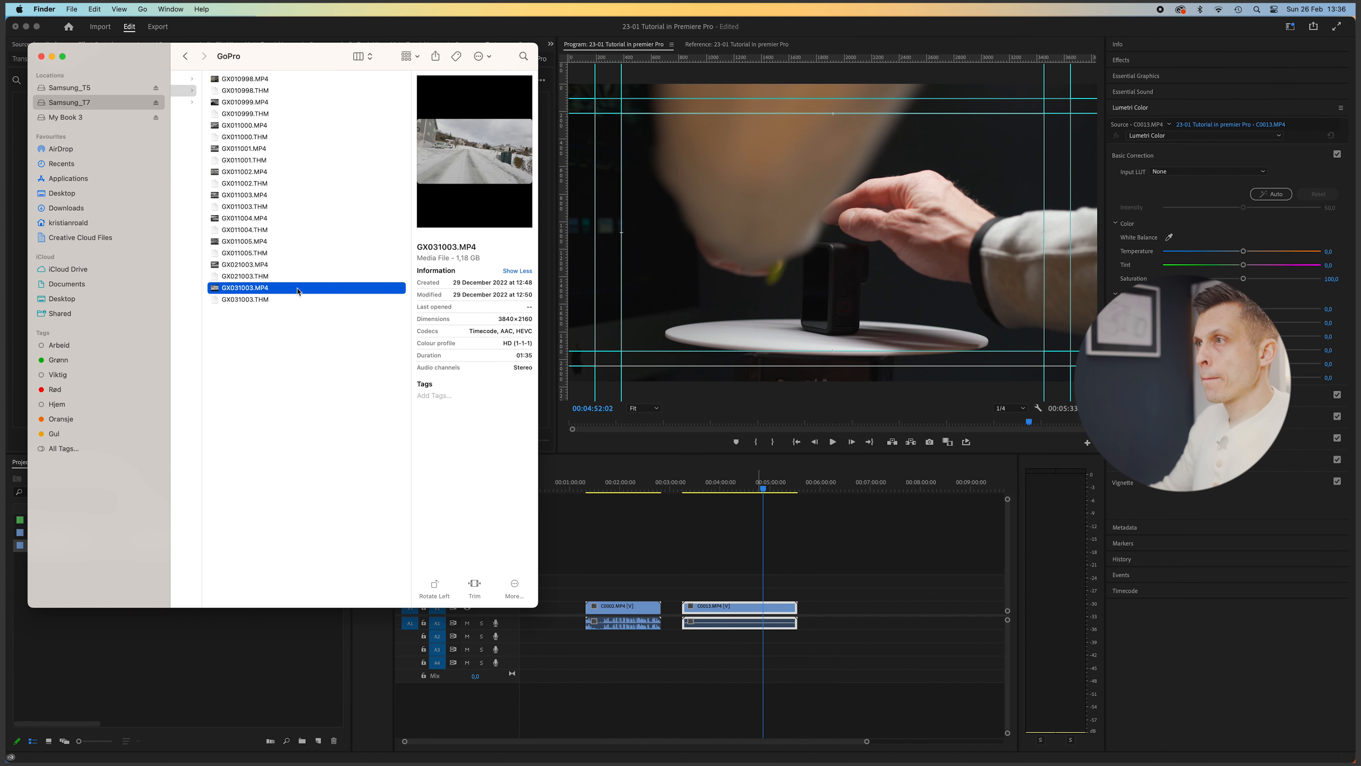
pyautogui.click(230, 241)
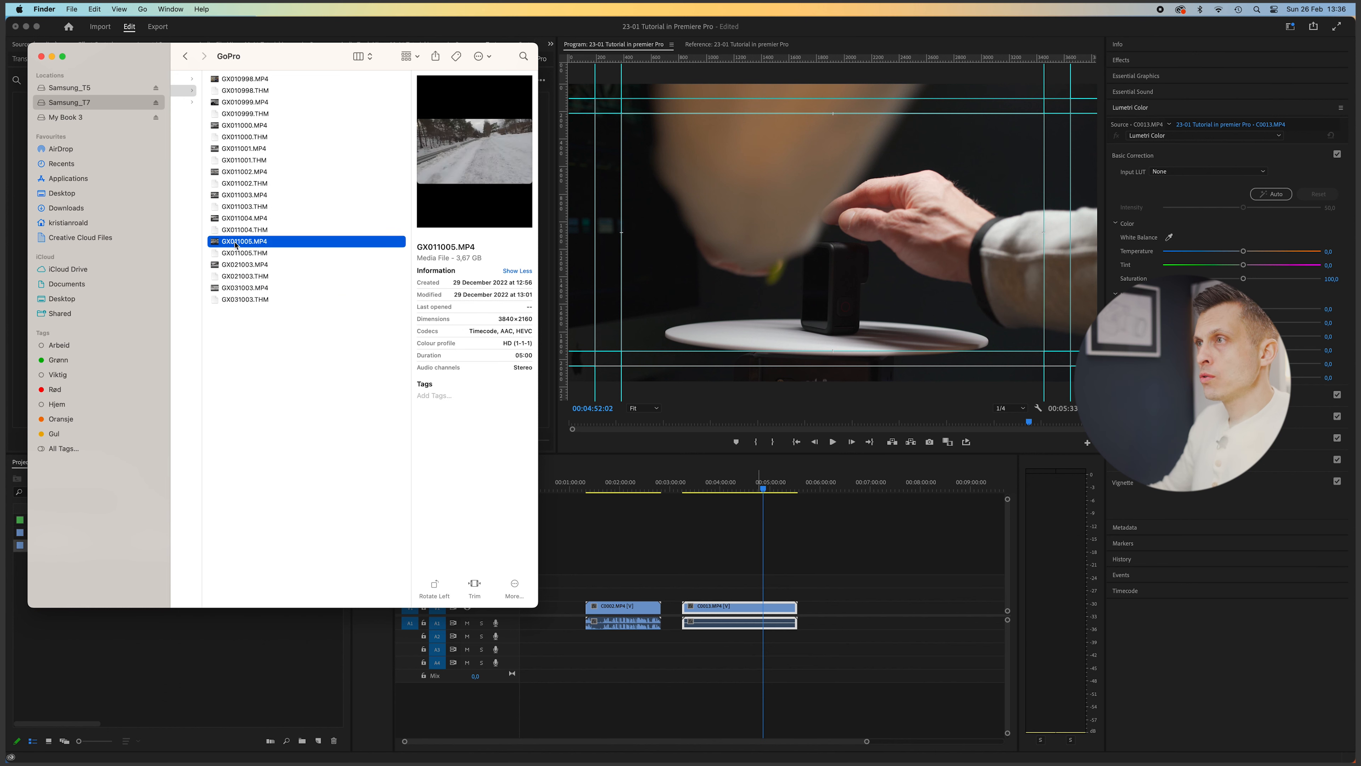
pyautogui.click(238, 265)
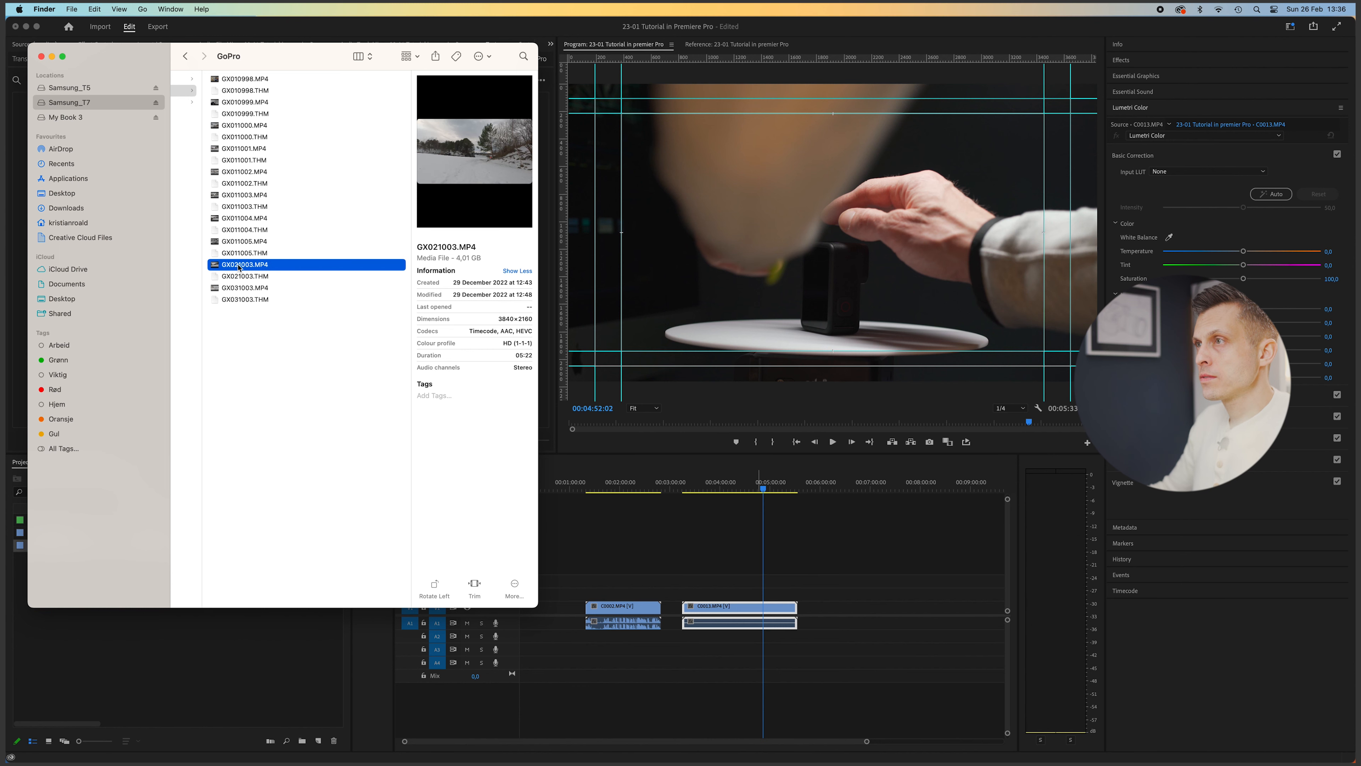
pyautogui.moveTo(240, 266); pyautogui.dragTo(812, 574)
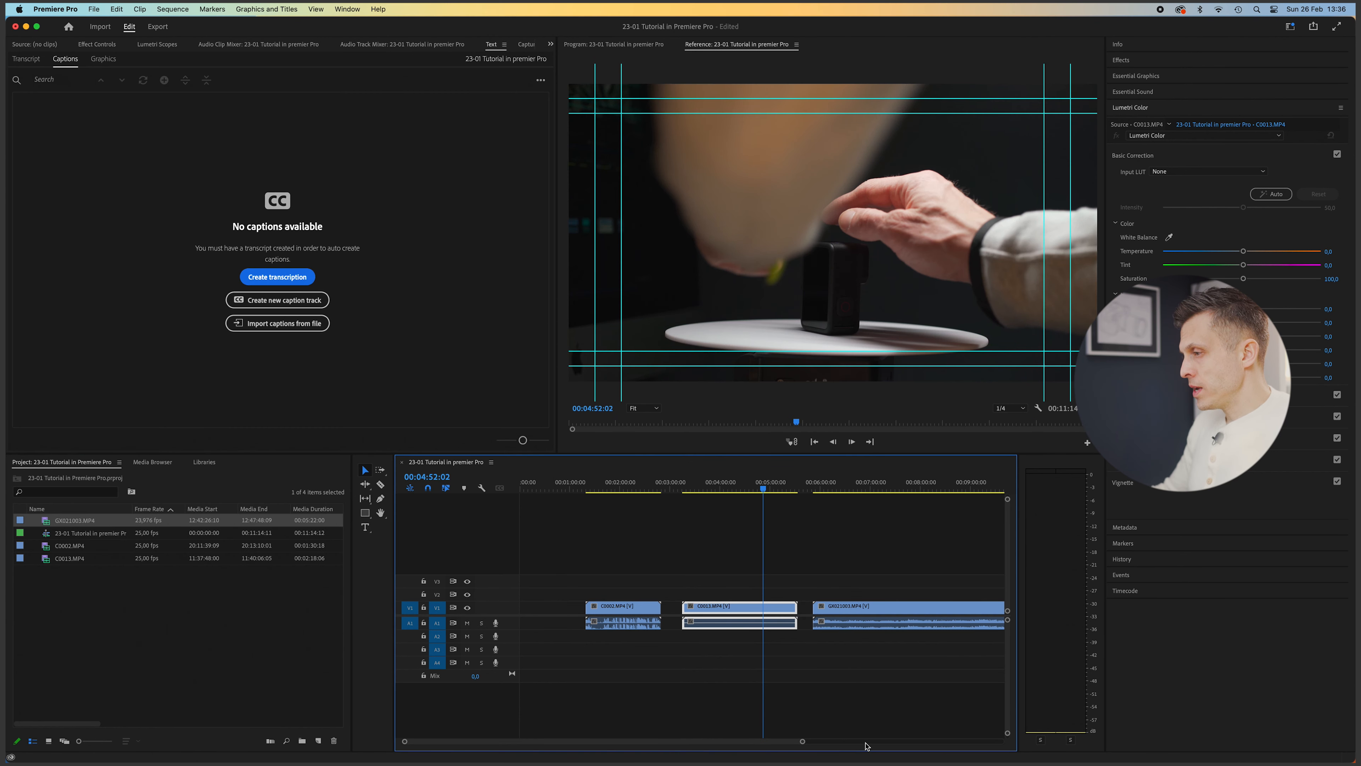
pyautogui.moveTo(827, 743); pyautogui.dragTo(876, 743)
pyautogui.click(669, 556)
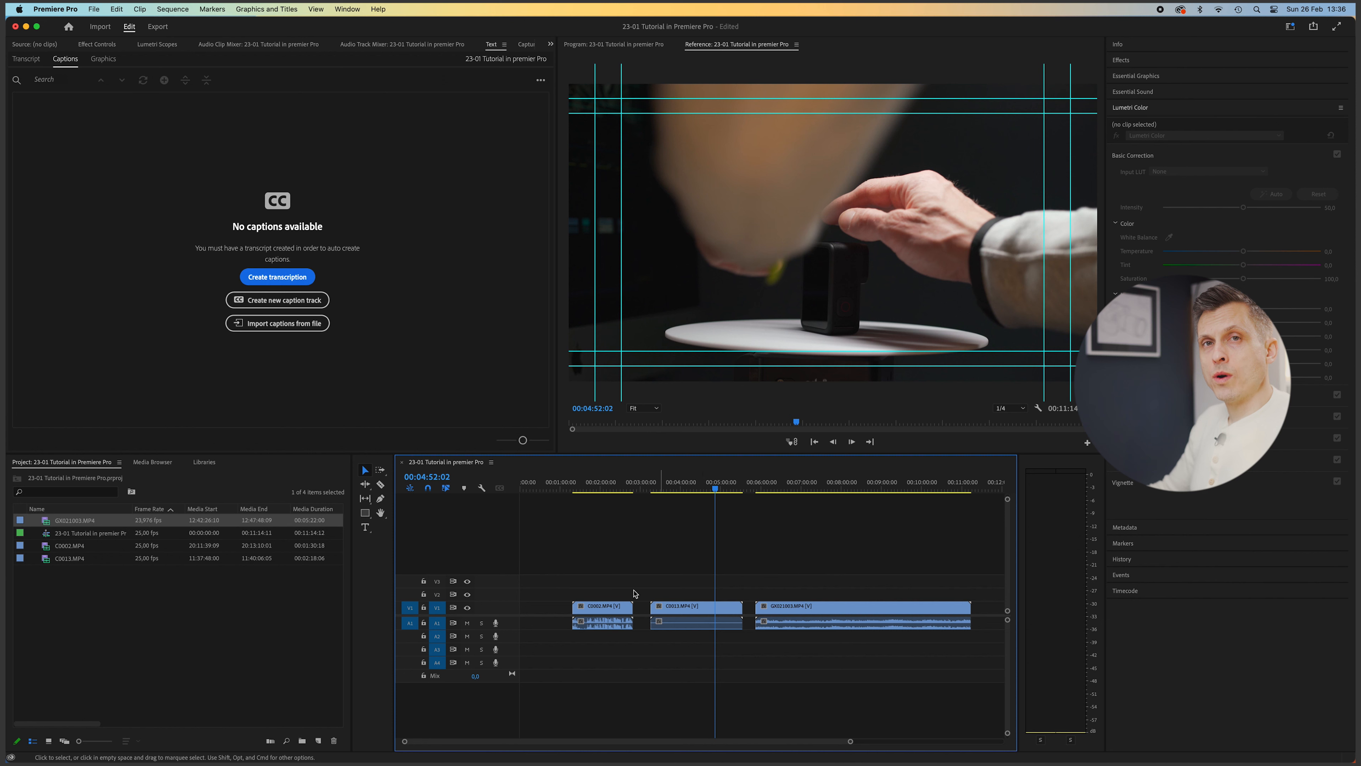
# Set the label colour of the B-roll clip C0013.MP4 to Caribbean in the timeline
pyautogui.click(702, 610)
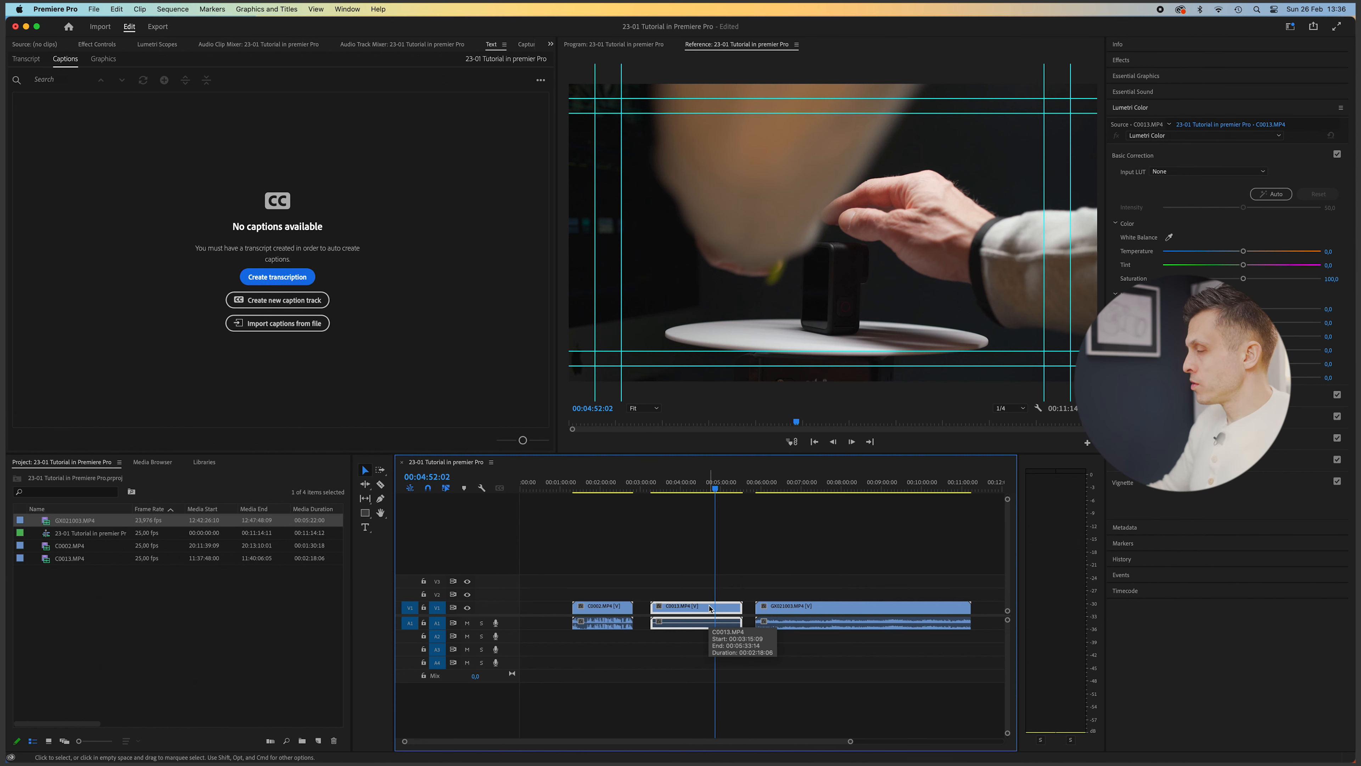
pyautogui.rightClick(702, 608)
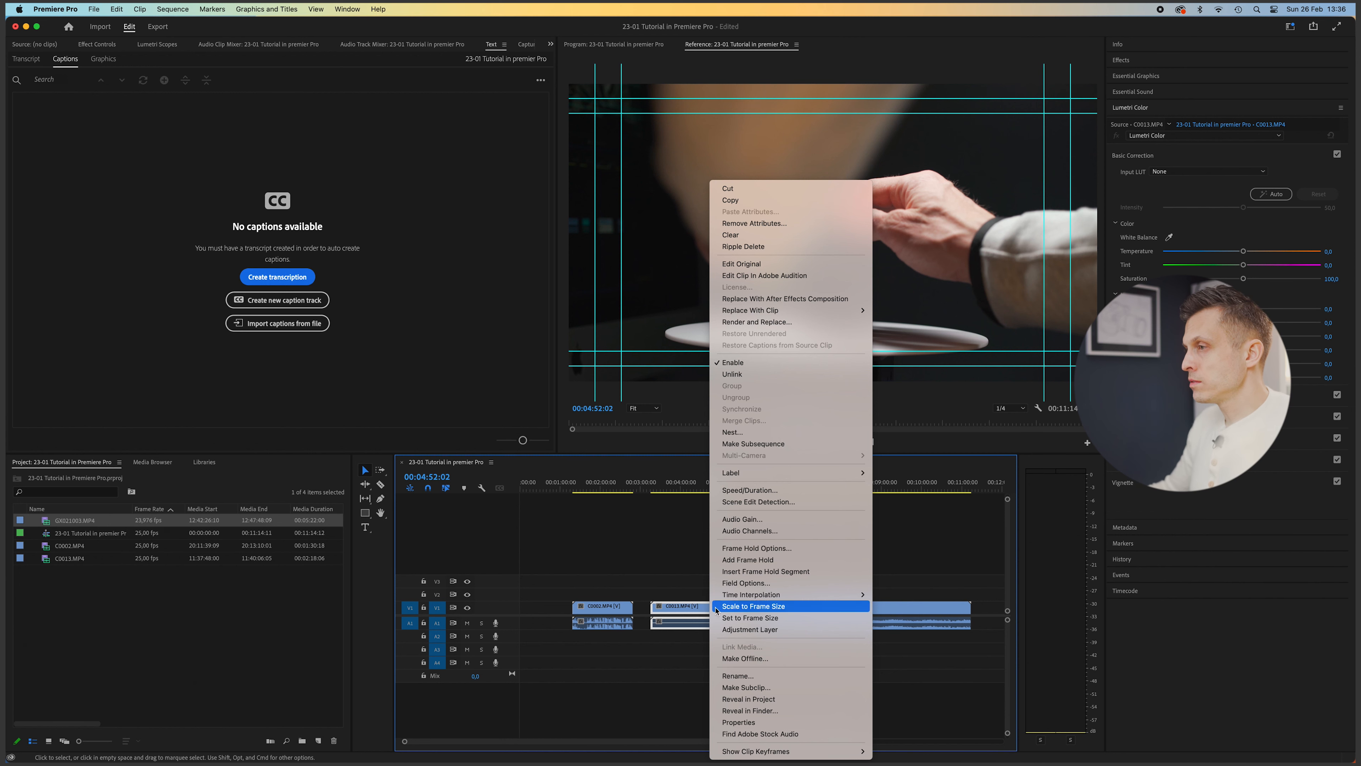
pyautogui.moveTo(852, 473)
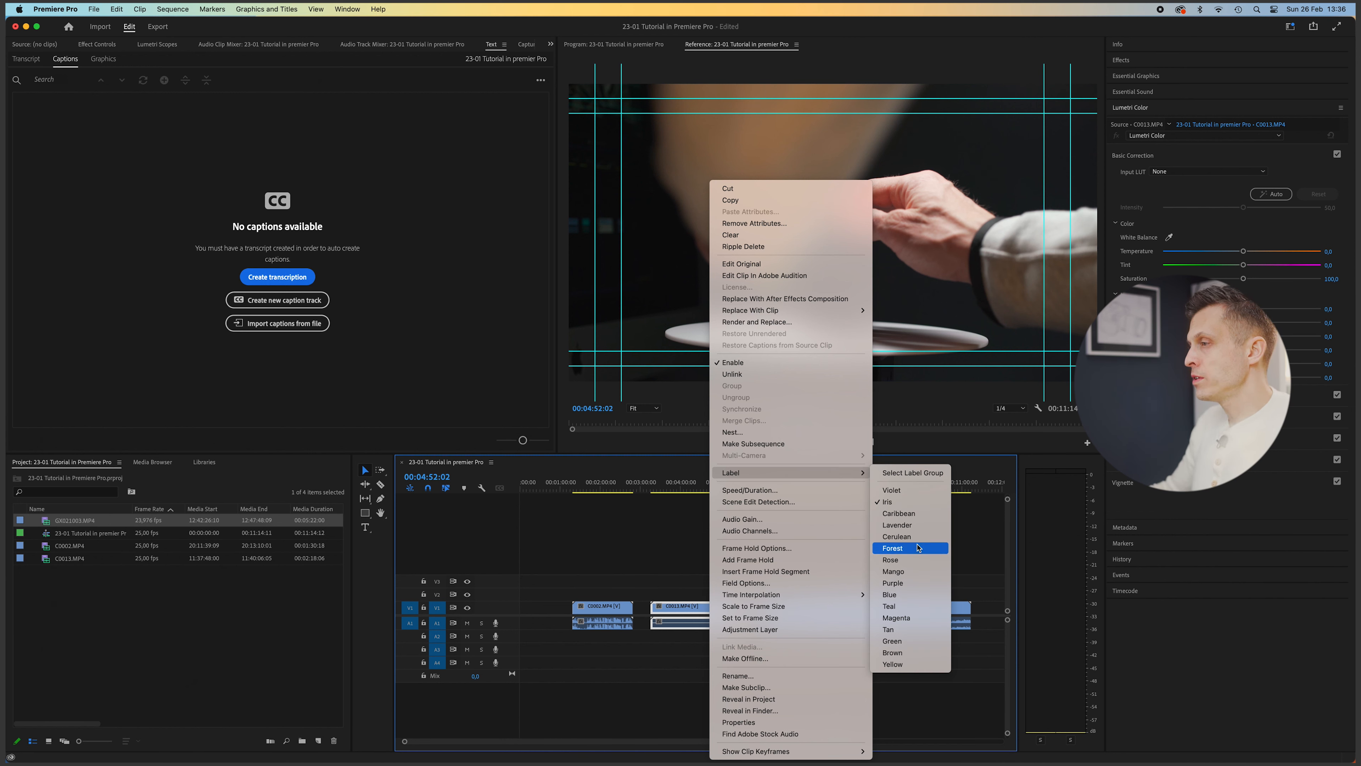
pyautogui.click(918, 514)
pyautogui.click(766, 551)
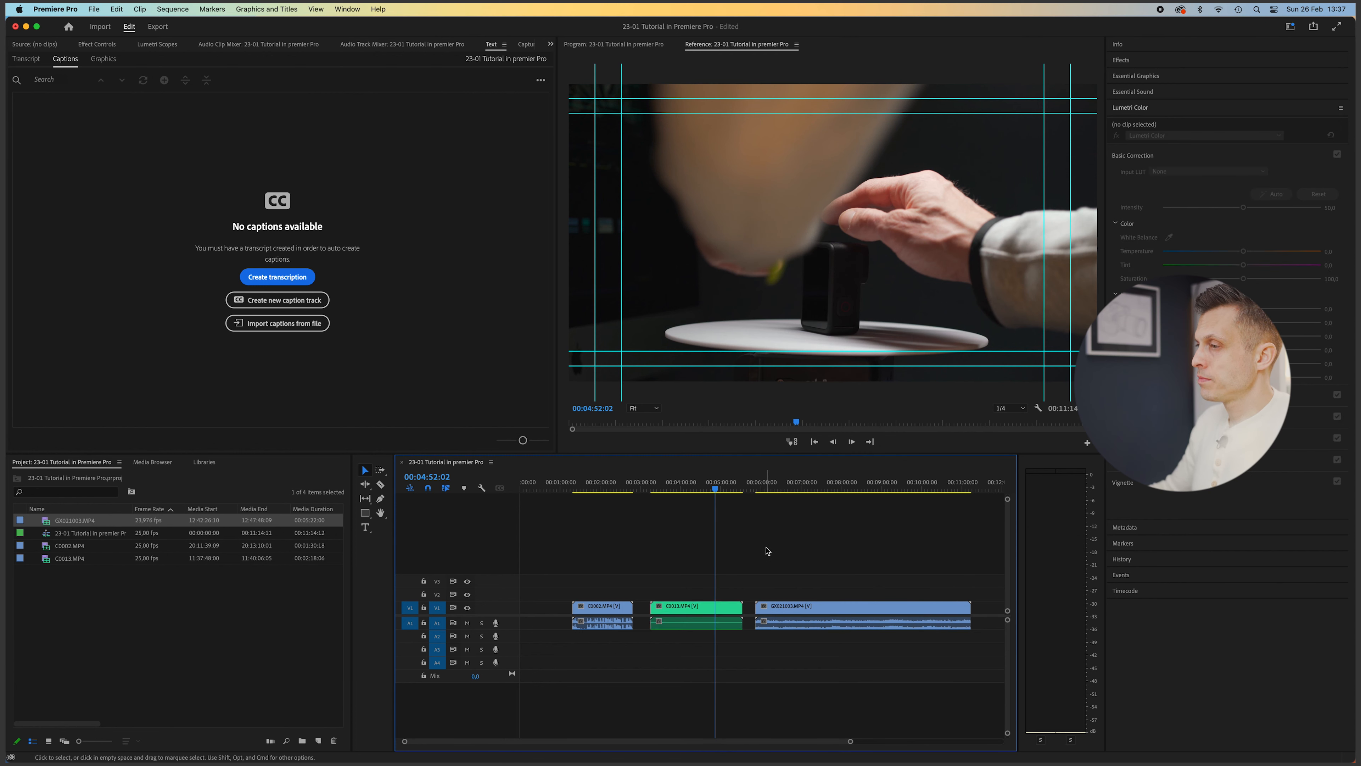
# Preview the GoPro clip GX021003.MP4 at about 00:07:00 and set its label colour to Mango
pyautogui.click(804, 485)
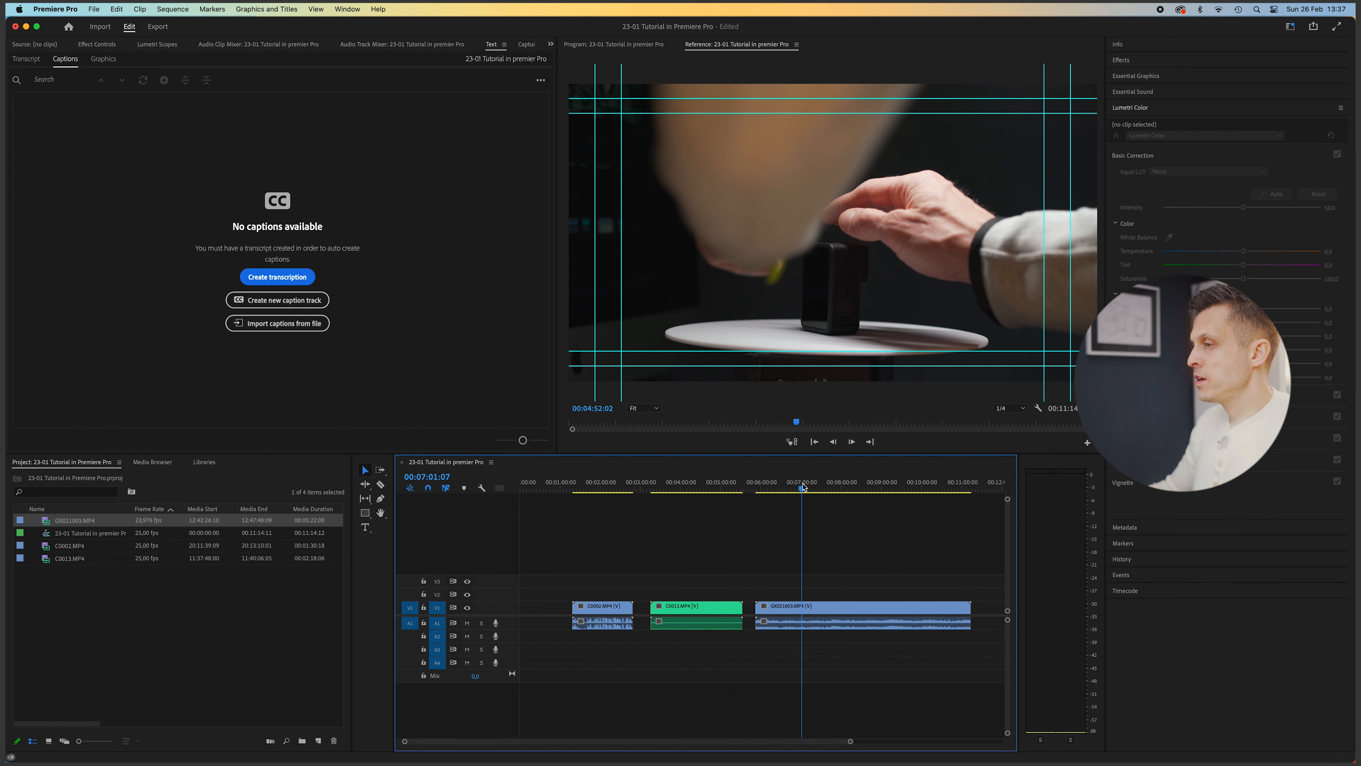
pyautogui.rightClick(834, 608)
pyautogui.moveTo(913, 478)
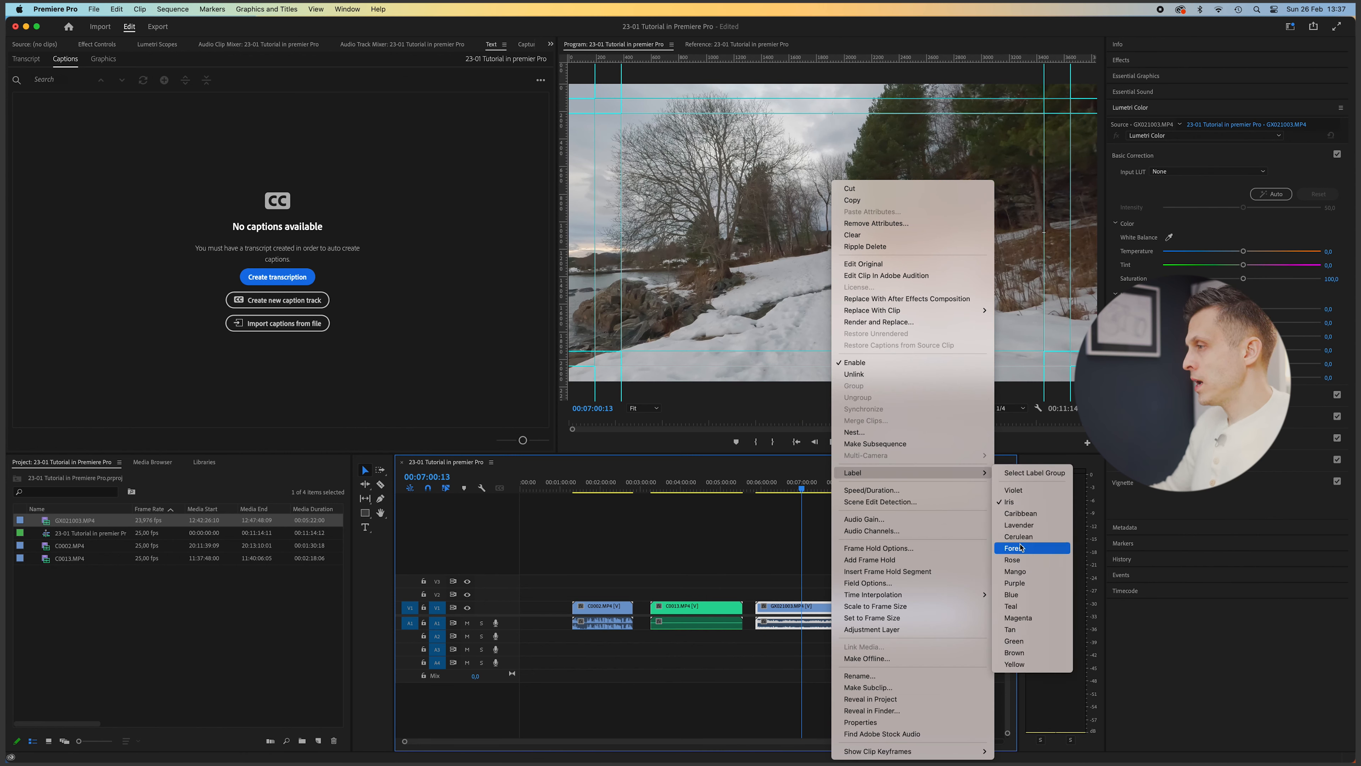
pyautogui.click(1014, 571)
pyautogui.click(836, 569)
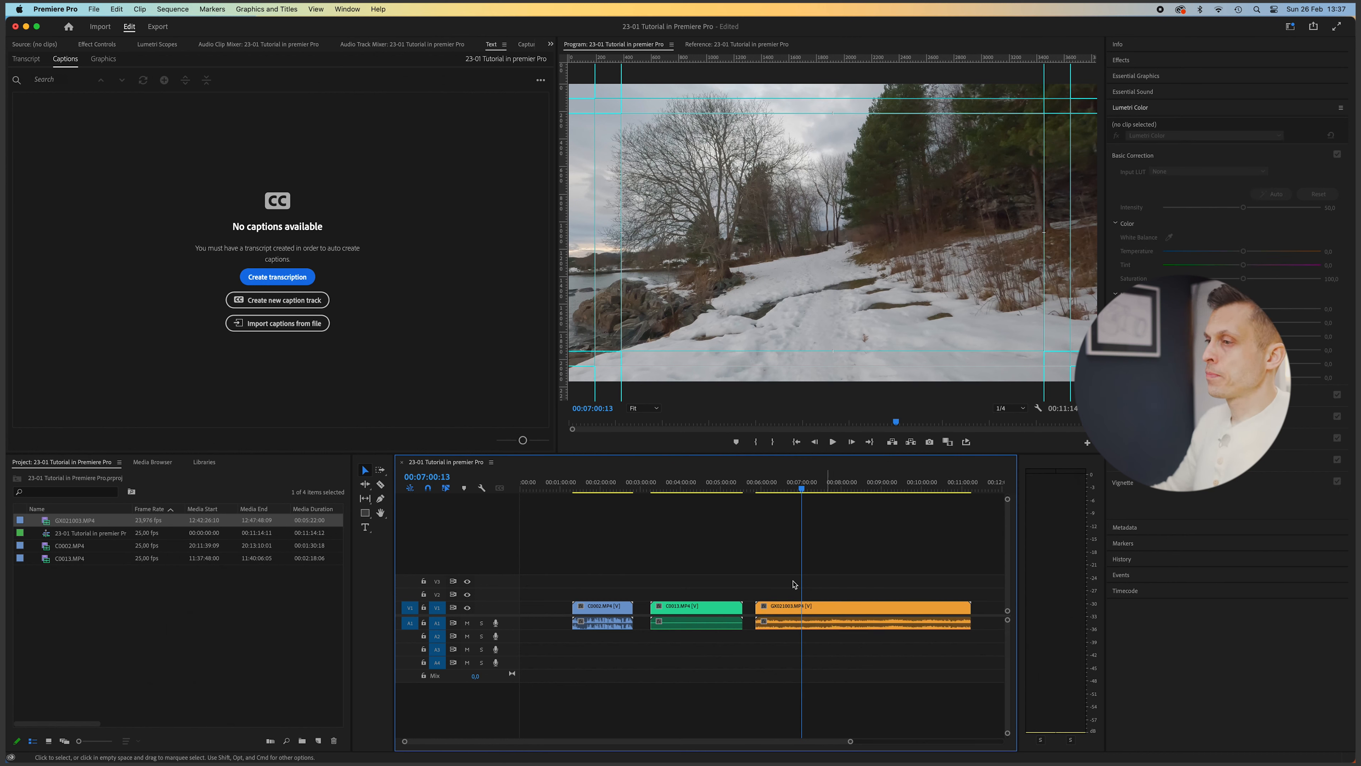
# Move the B-roll clip to tracks V2 and A2 and the GoPro clip to tracks V3 and A3
pyautogui.moveTo(690, 608); pyautogui.dragTo(688, 641)
pyautogui.moveTo(771, 611); pyautogui.dragTo(787, 657)
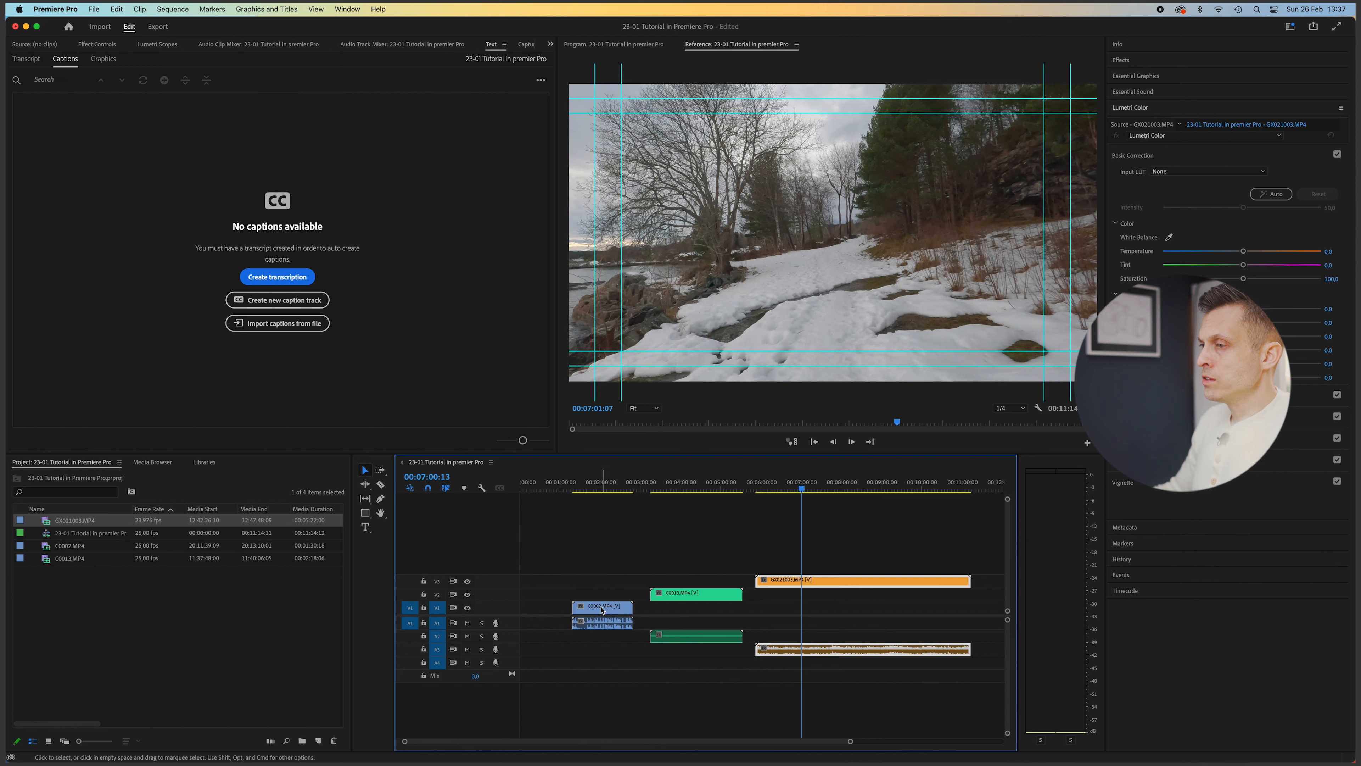
# Move the talking-head, B-roll and GoPro clips to the start of the sequence, keeping them stacked on V1, V2 and V3
pyautogui.moveTo(611, 608); pyautogui.dragTo(512, 611)
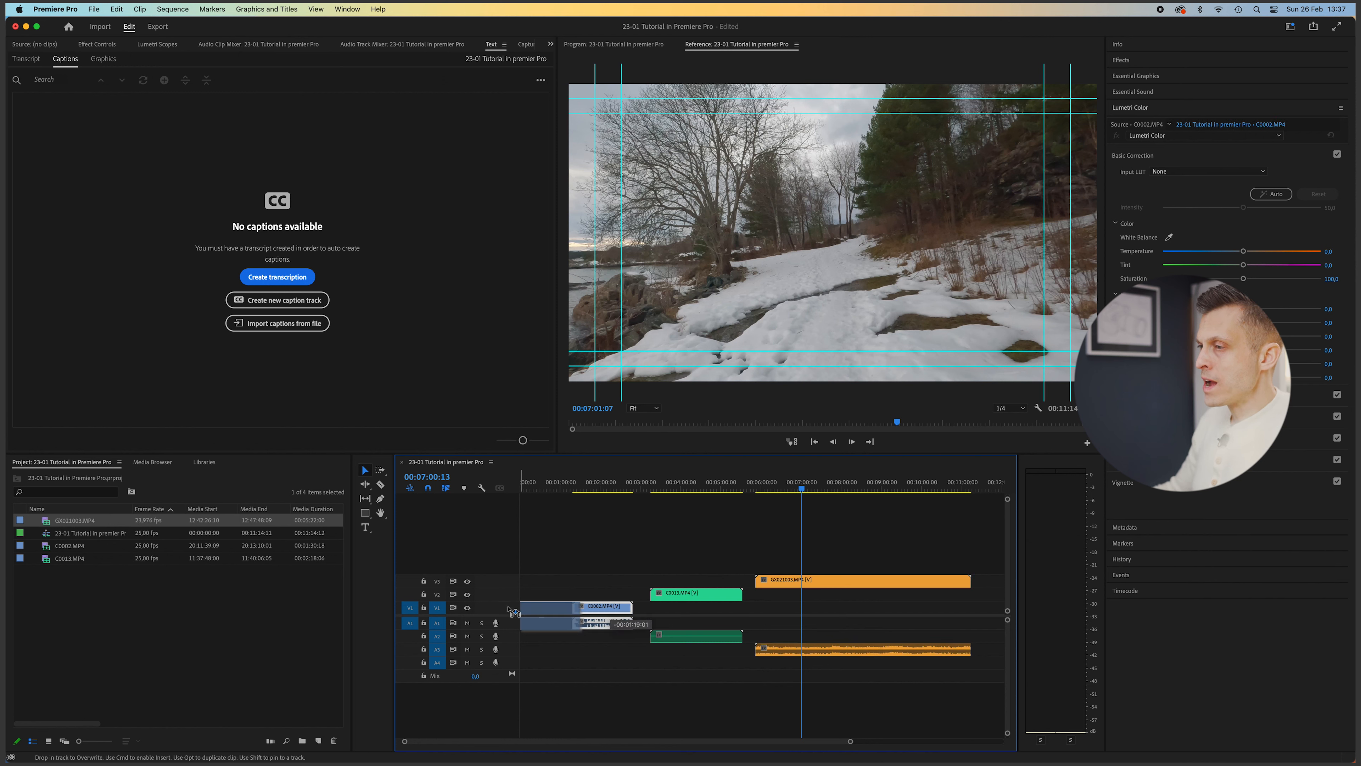
pyautogui.moveTo(676, 579); pyautogui.dragTo(563, 592)
pyautogui.moveTo(835, 585); pyautogui.dragTo(535, 582)
pyautogui.moveTo(537, 529); pyautogui.dragTo(538, 529)
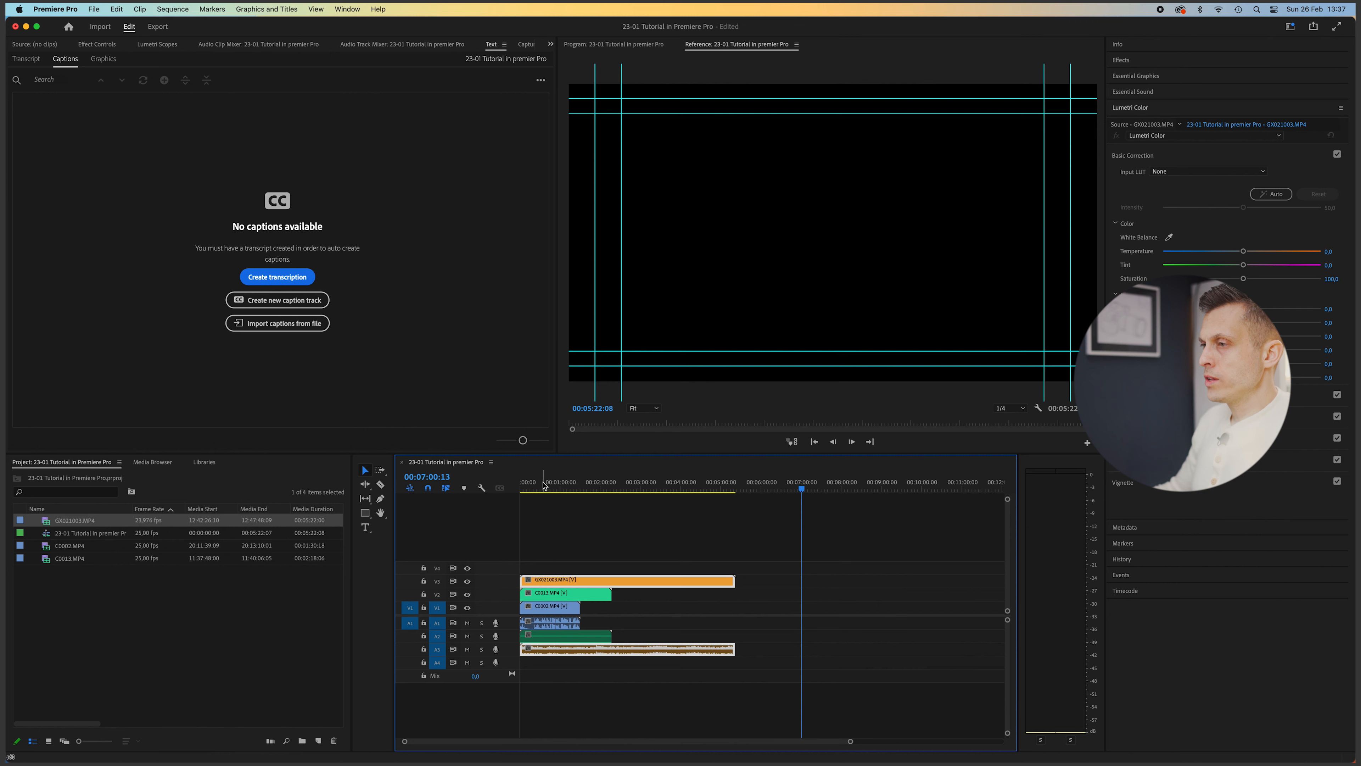
# Compare the stacked clips at 00:00:33:02 by toggling the output of tracks V3 and V2, leaving only V2 switched off
pyautogui.click(543, 486)
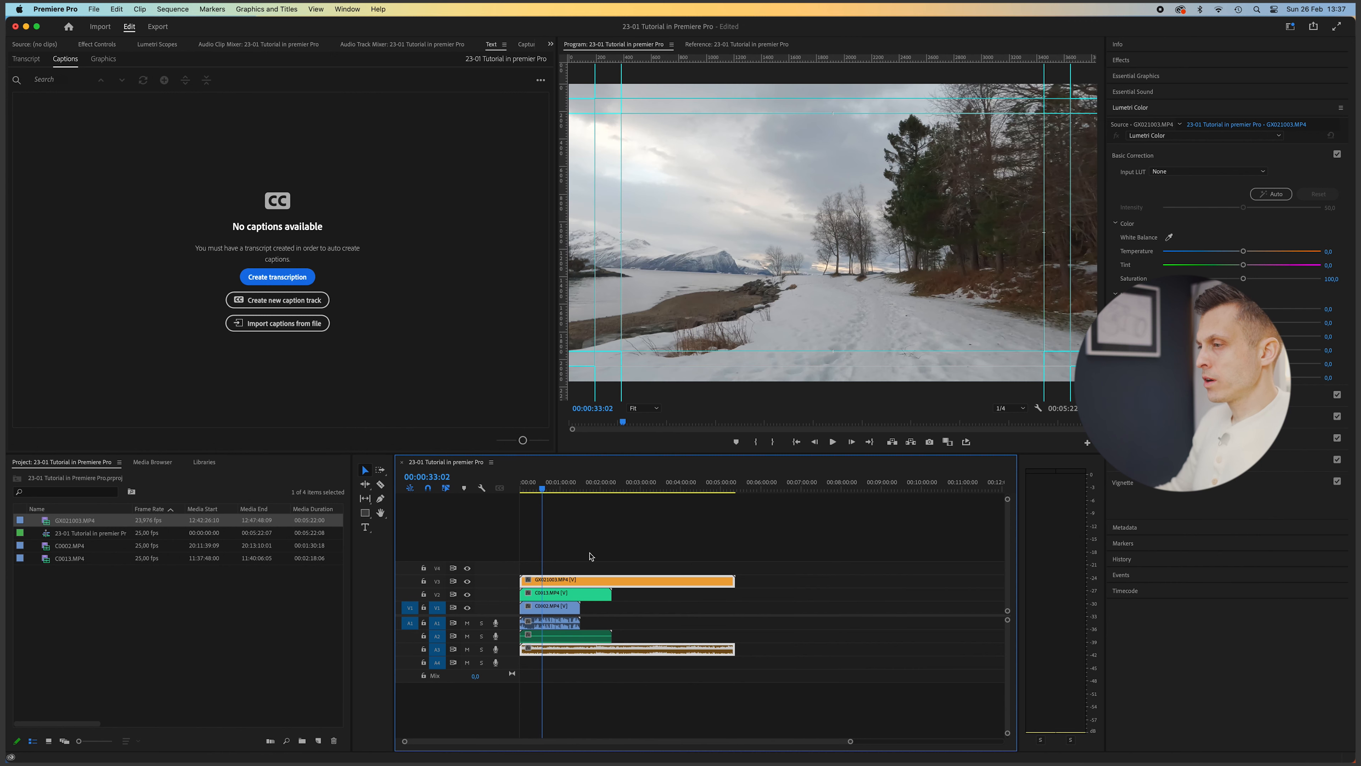
pyautogui.click(468, 581)
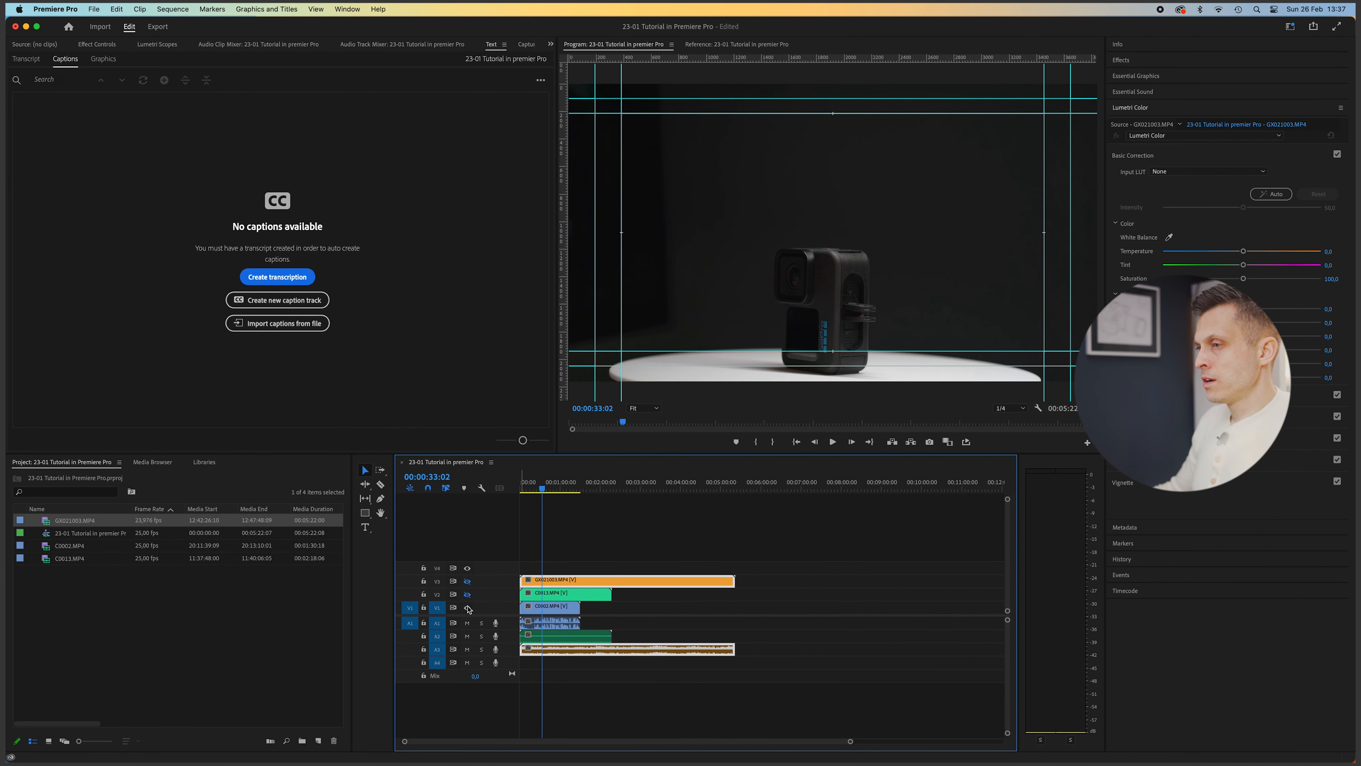
pyautogui.click(468, 594)
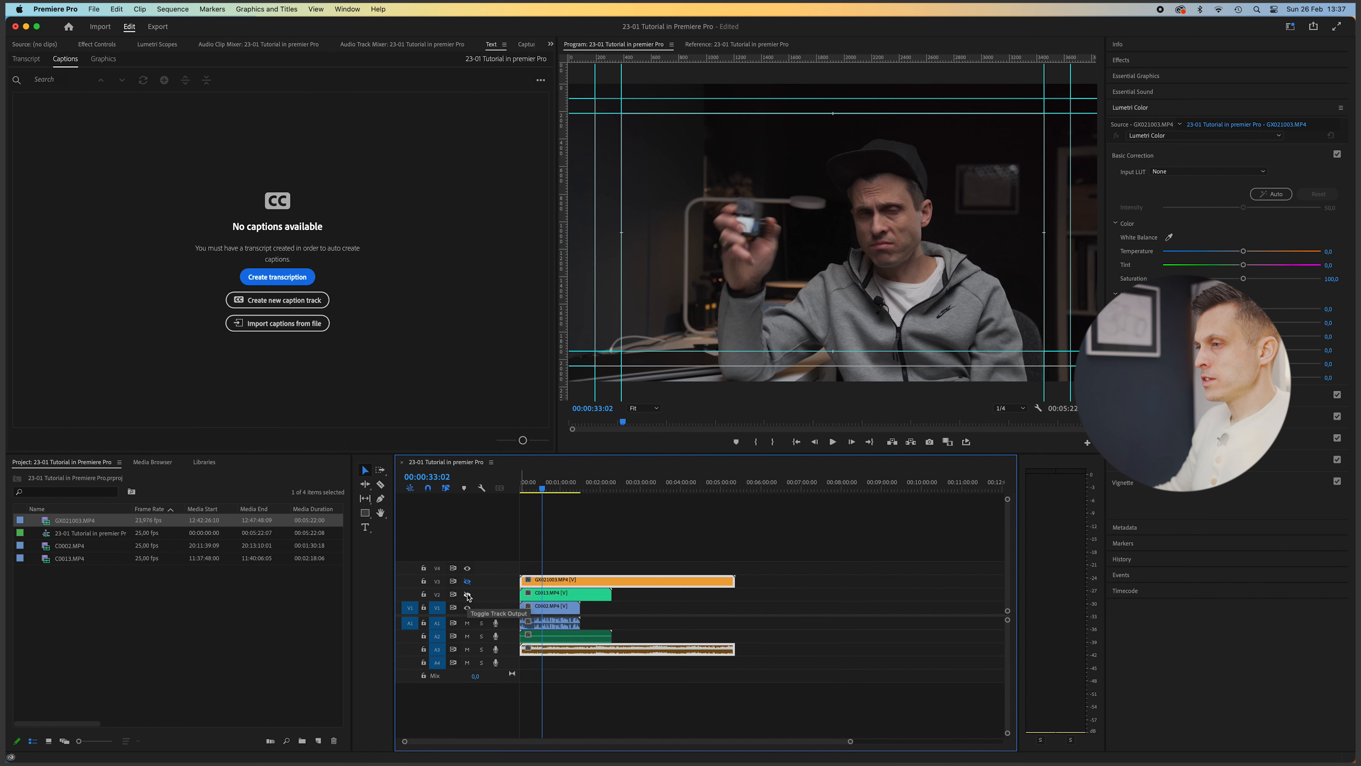
pyautogui.click(468, 595)
pyautogui.click(468, 582)
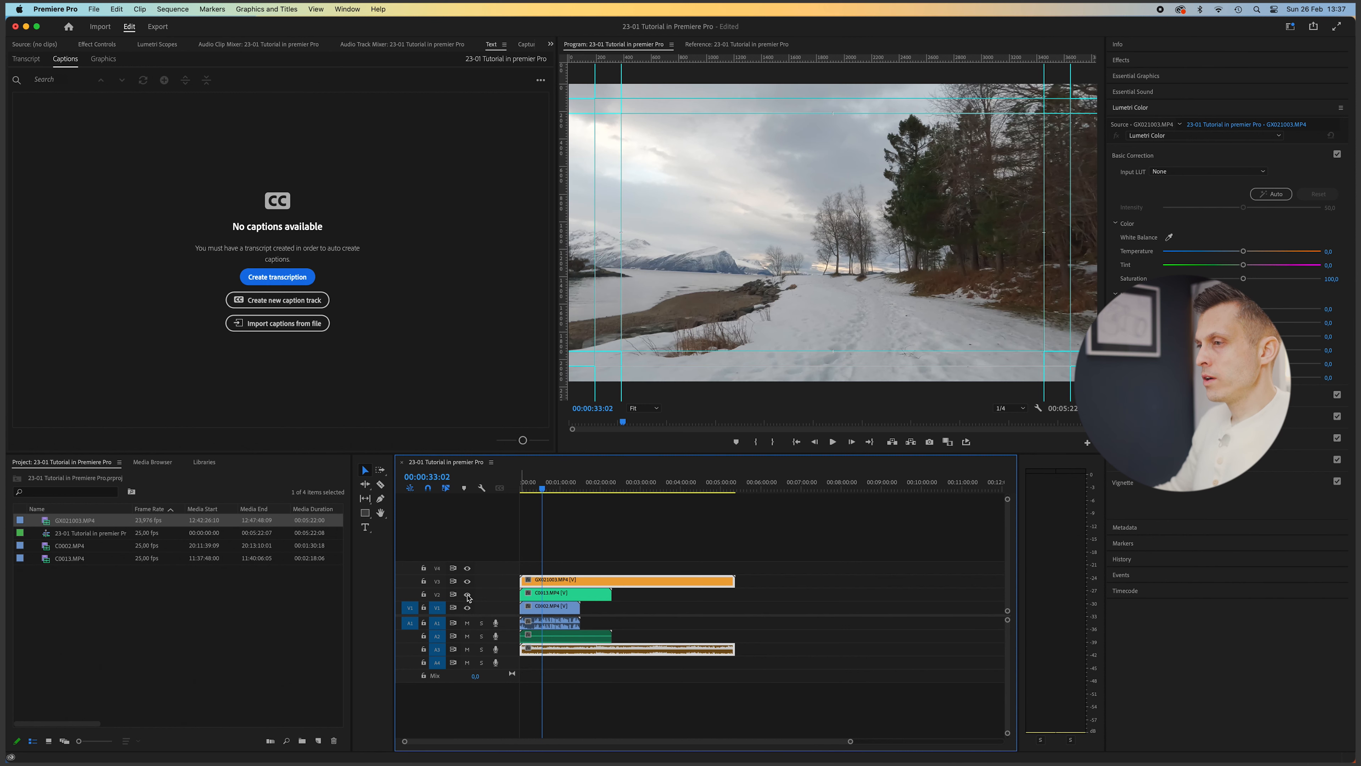
pyautogui.click(468, 595)
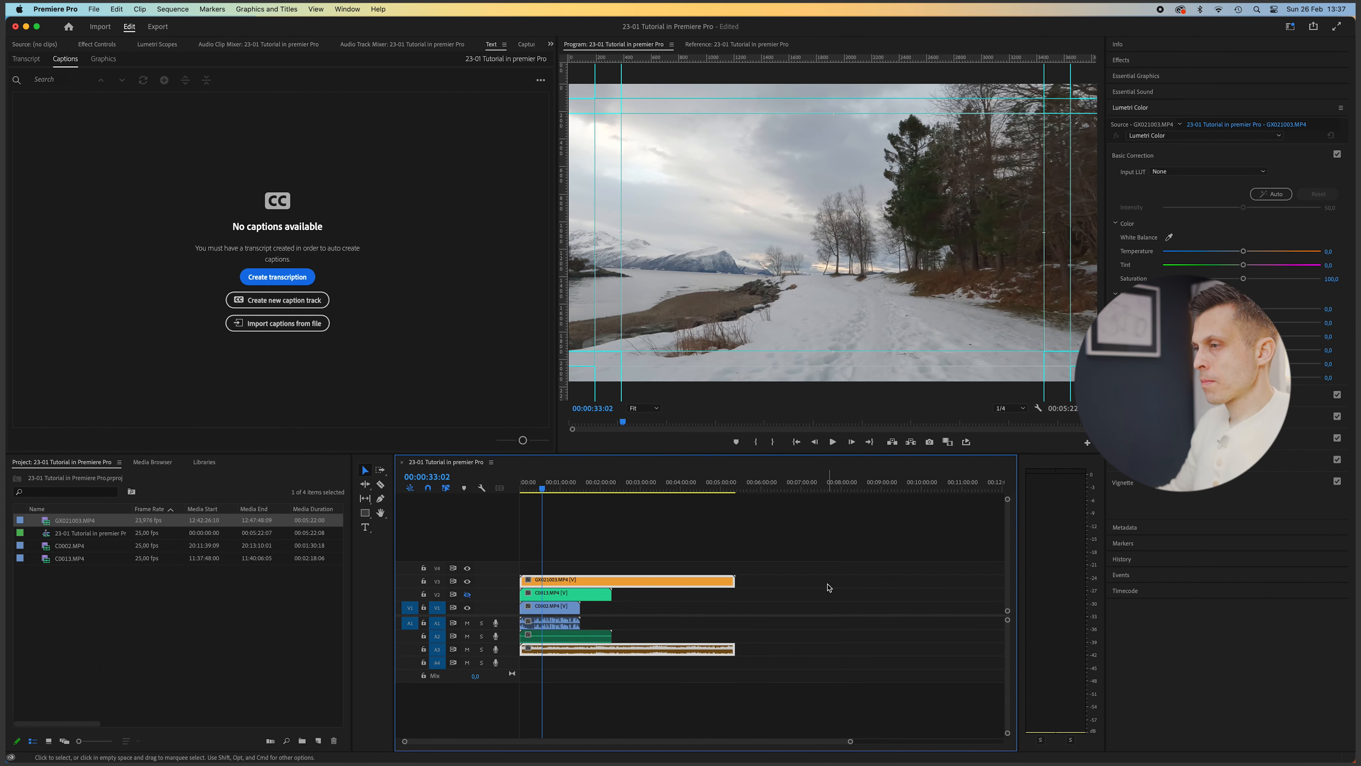
pyautogui.press('super+Tab')
pyautogui.press('super+Tab')
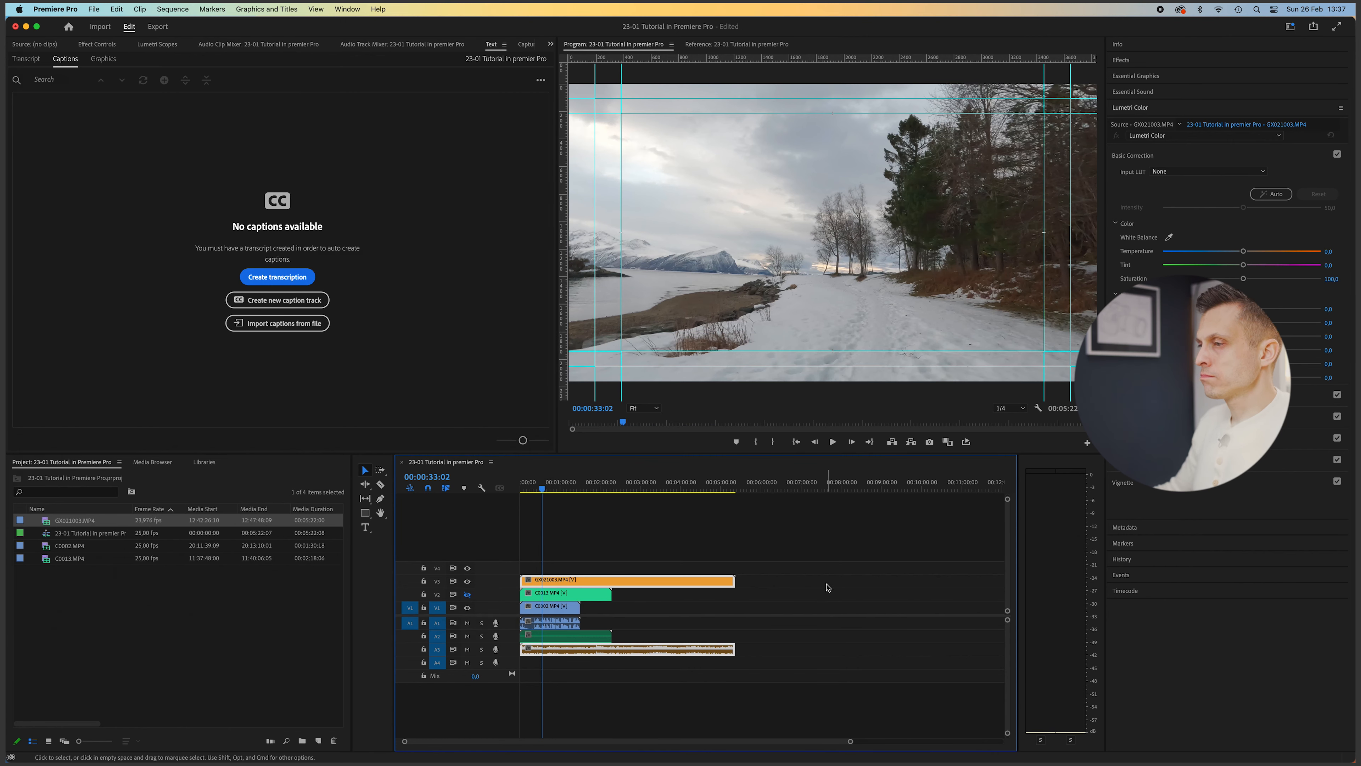